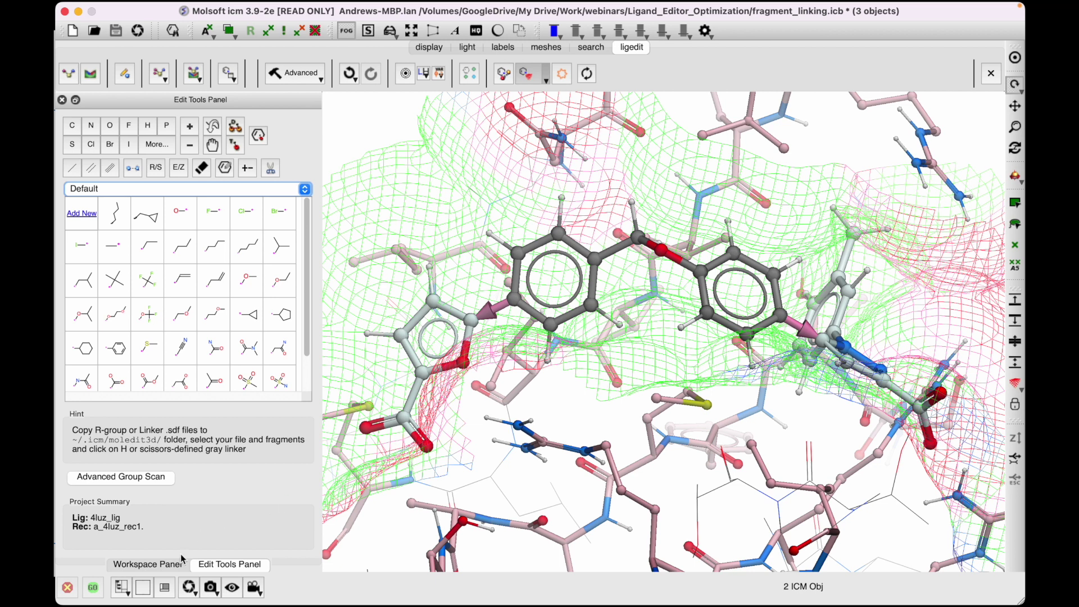
Review the workspace object tree, return to the ligand editor and enable scaffold-cut marking
{"action": "left_click", "coordinate": [165, 565]}
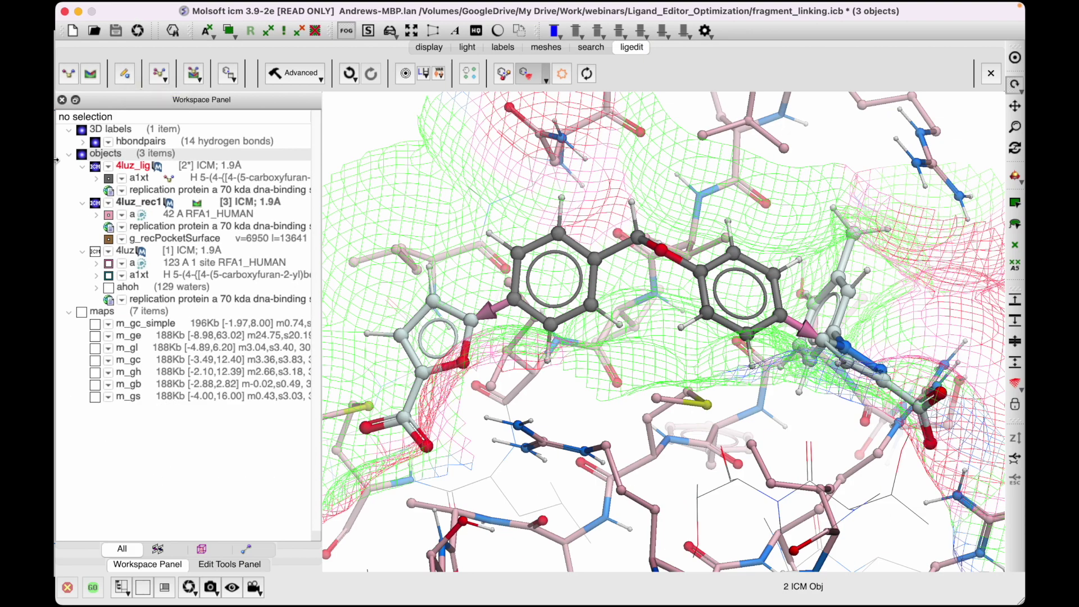
{"action": "left_click", "coordinate": [219, 569]}
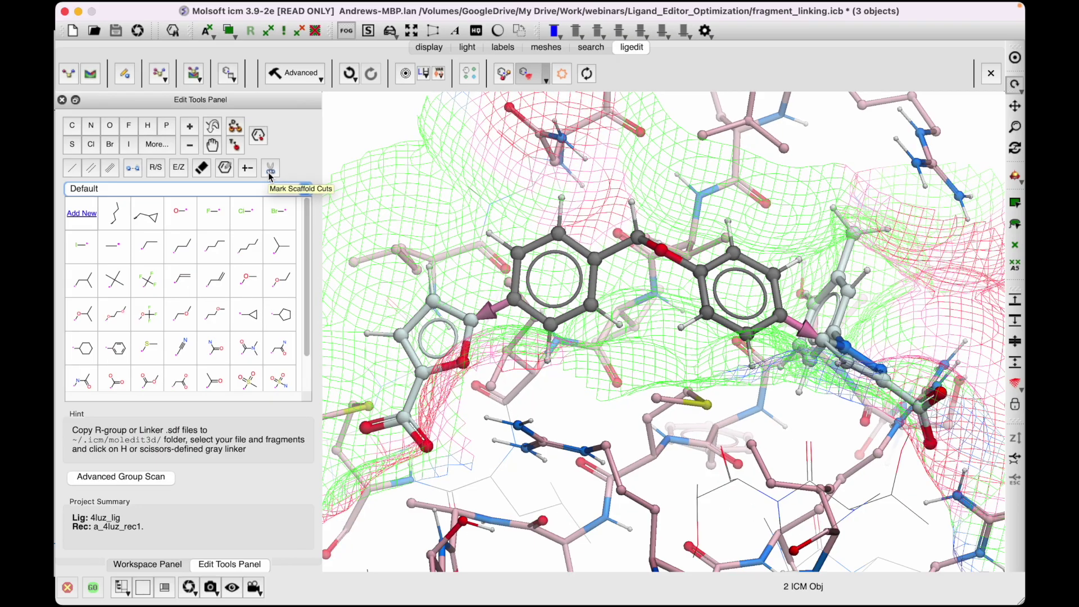
{"action": "left_click", "coordinate": [270, 172]}
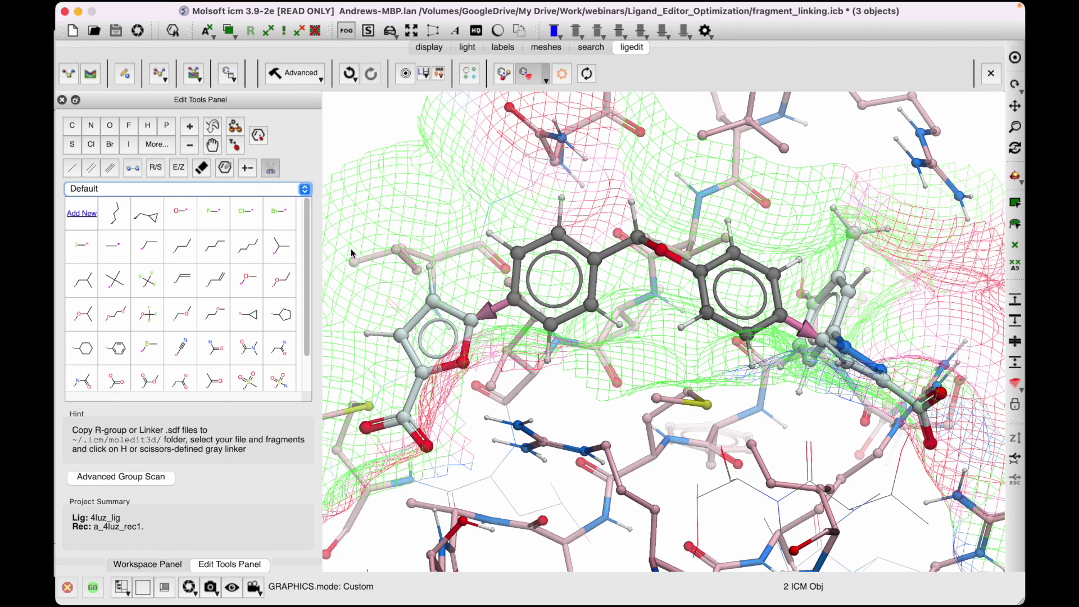
Re-mark the furan–benzene bond as a cut with the furan as the fragment
{"action": "left_click", "coordinate": [486, 320]}
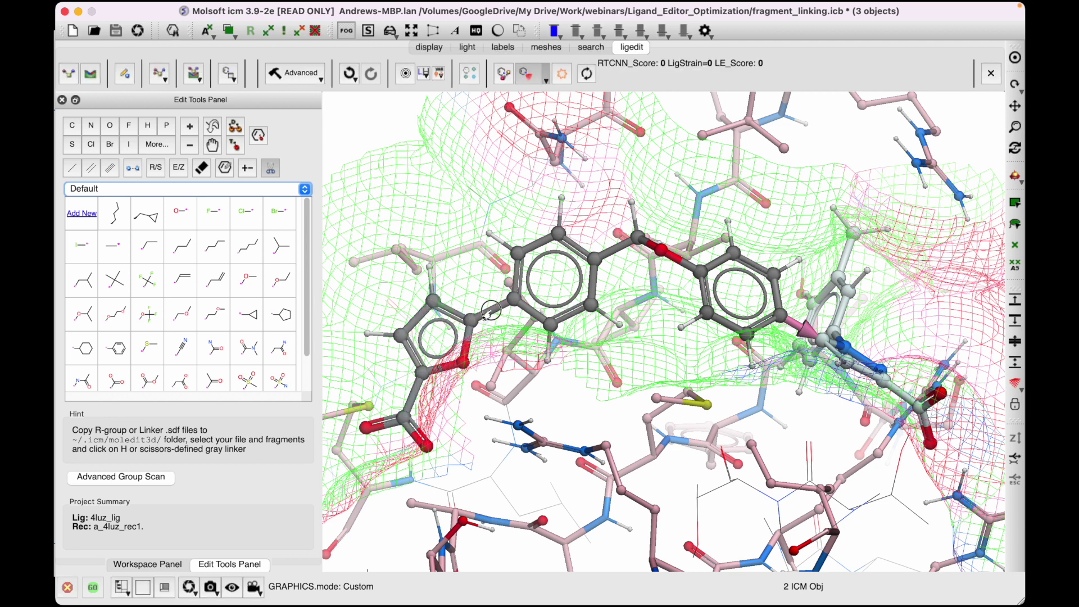
{"action": "left_click", "coordinate": [486, 317]}
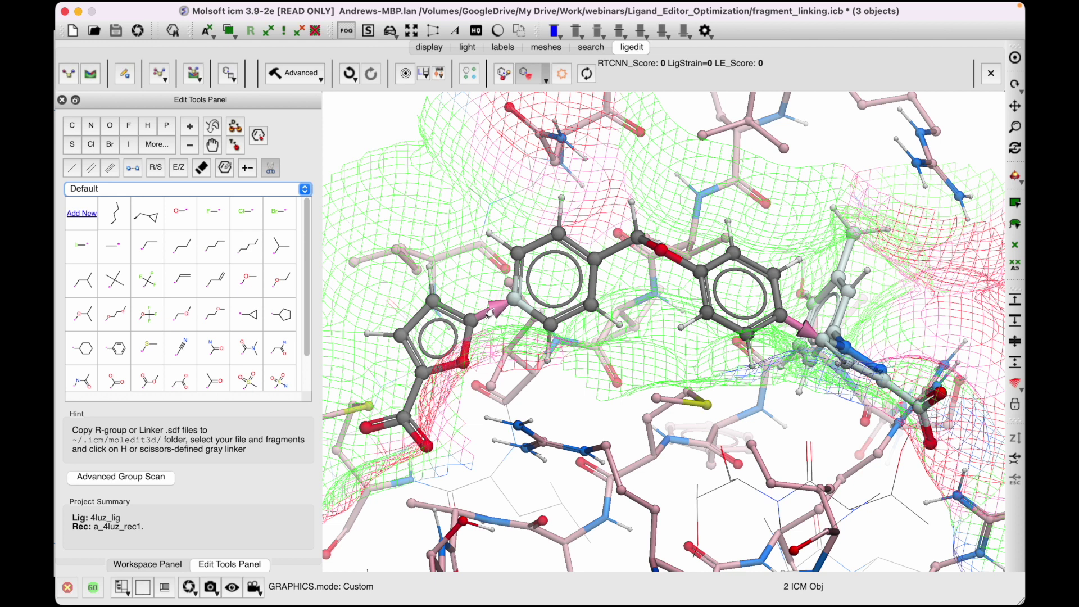
{"action": "left_click", "coordinate": [487, 318]}
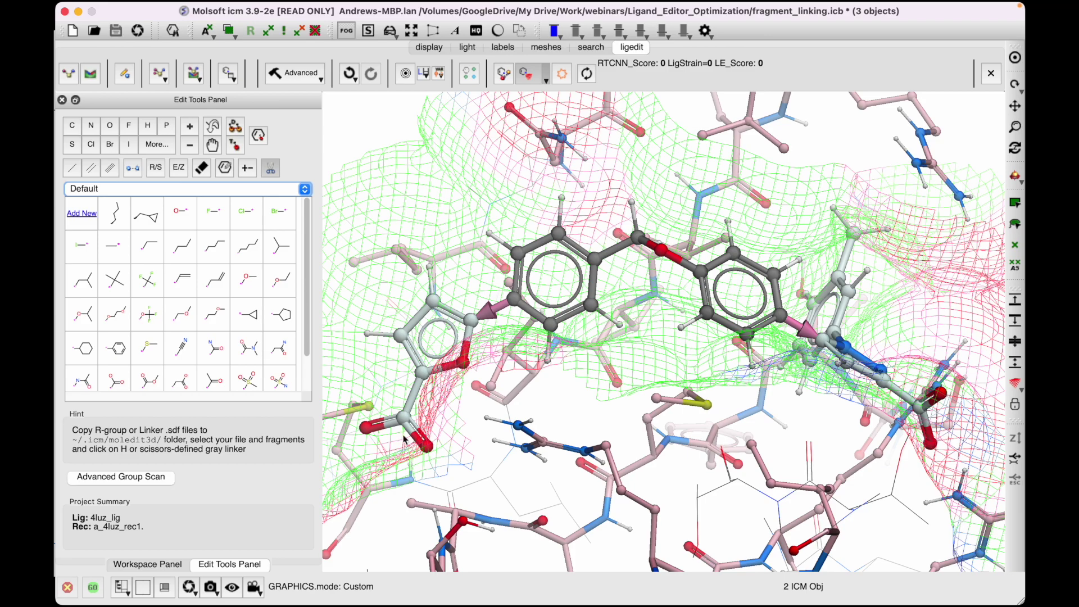
Reorient the pocket view and bring up the Advanced ligand tools list
{"action": "left_click_drag", "start_coordinate": [866, 337], "coordinate": [834, 354]}
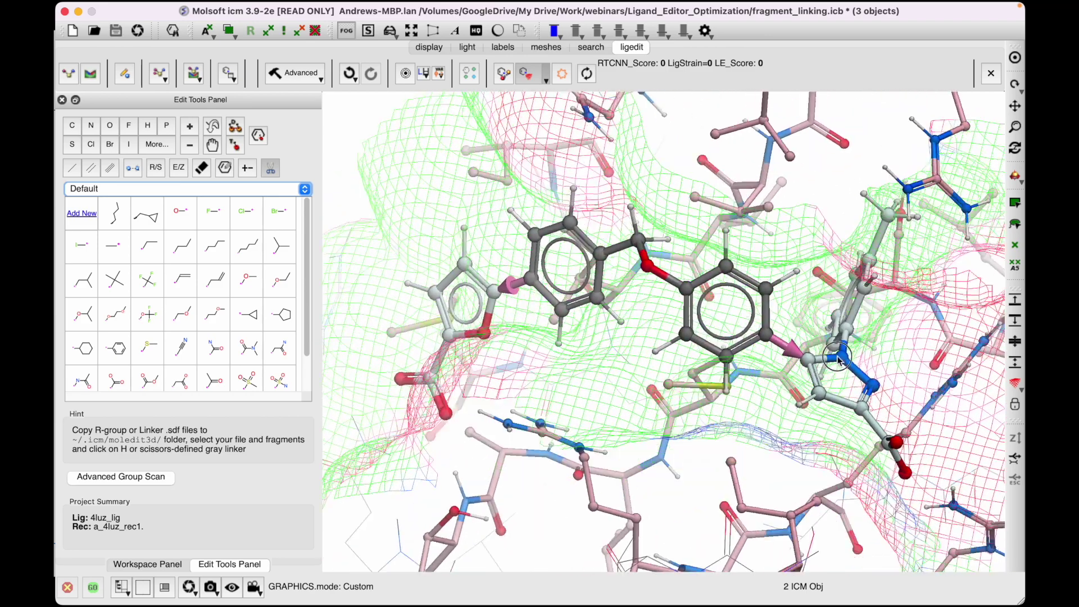
{"action": "left_click_drag", "start_coordinate": [839, 358], "coordinate": [735, 321]}
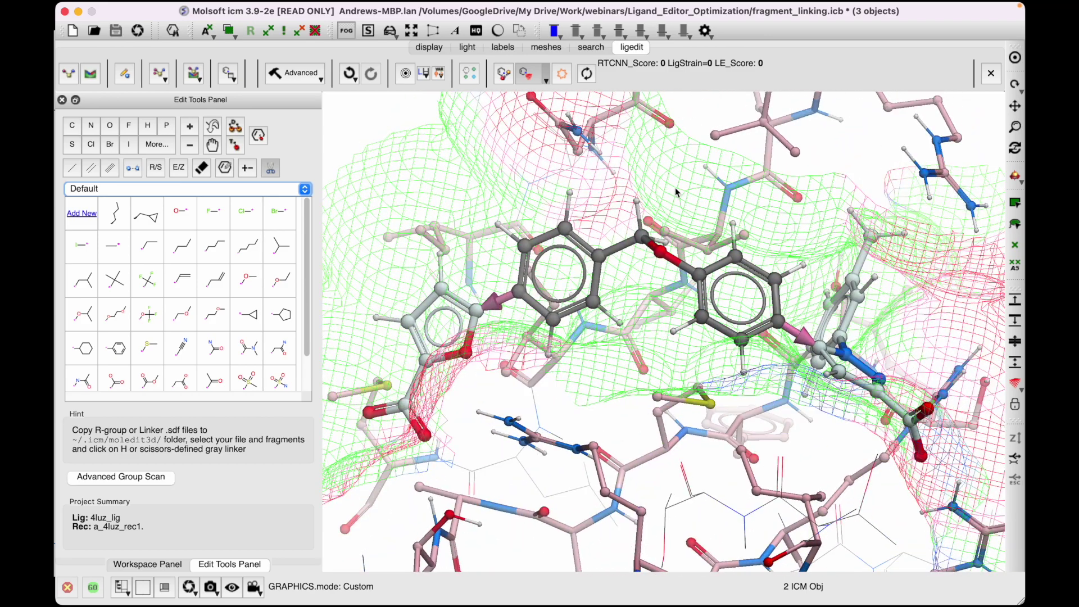
{"action": "mouse_move", "coordinate": [615, 397]}
{"action": "left_mouse_down"}
{"action": "mouse_move", "coordinate": [643, 414]}
{"action": "mouse_move", "coordinate": [520, 231]}
{"action": "left_mouse_up"}
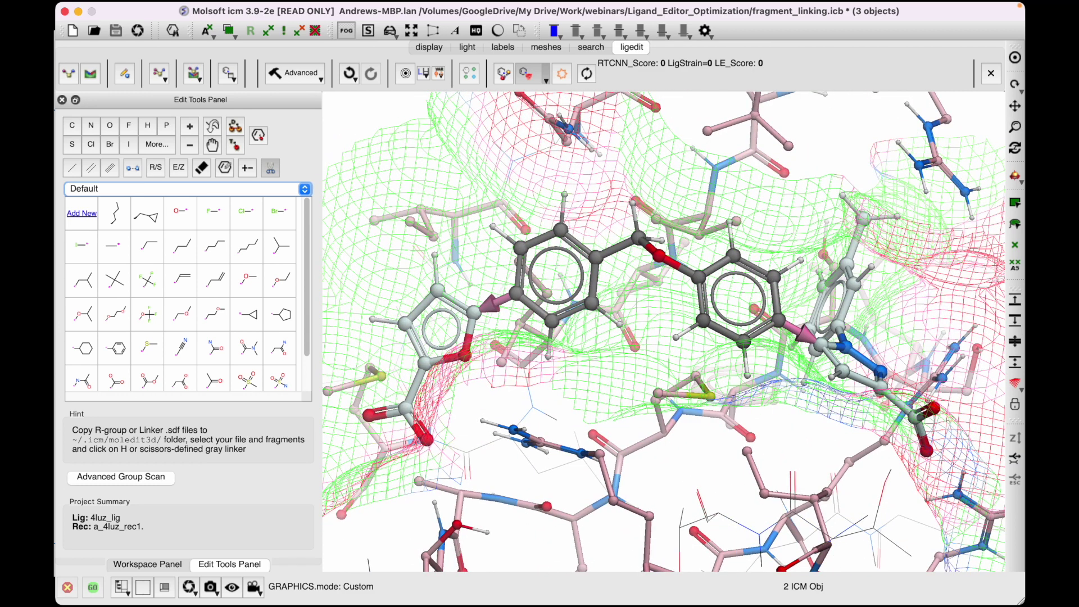
{"action": "left_click", "coordinate": [302, 76]}
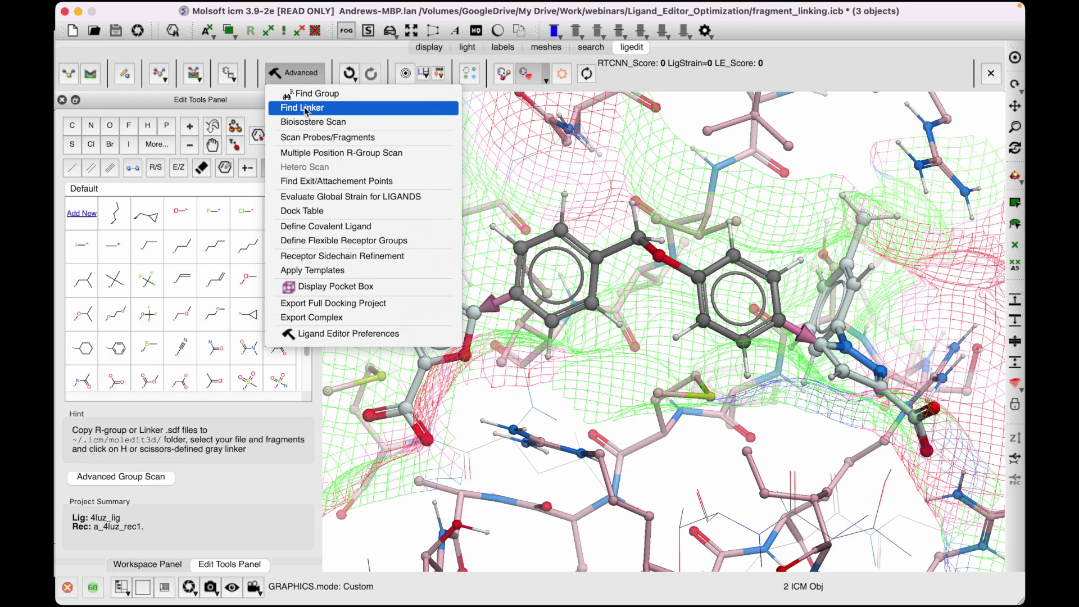
Launch Find Linker to show the Find Best Linker conformation database settings
{"action": "left_click", "coordinate": [306, 110]}
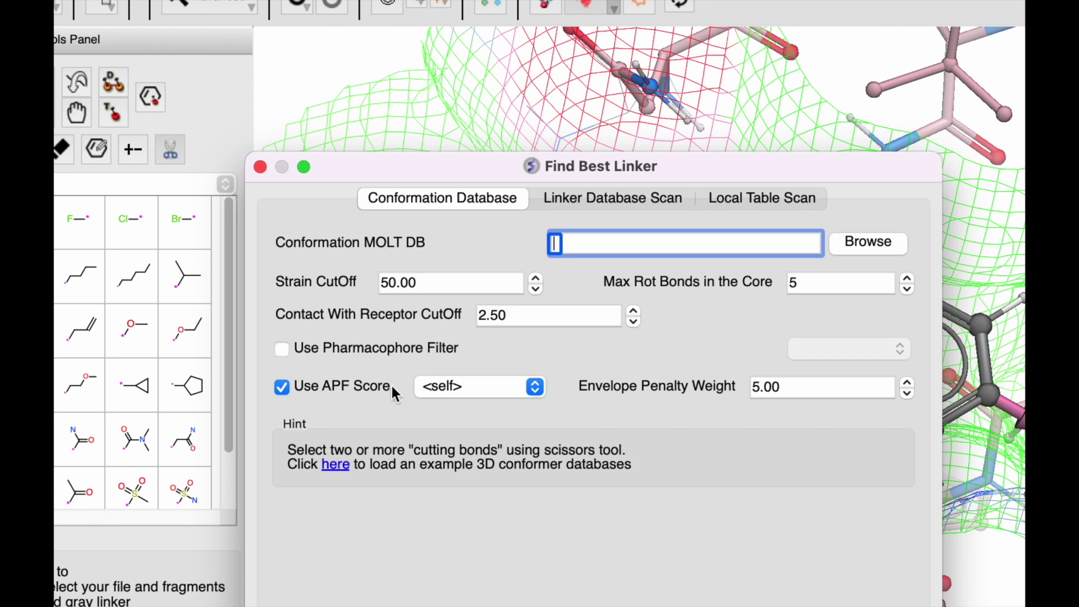
View the molsoft.com conformer database download table in Chrome, then return to ICM
{"action": "left_click", "coordinate": [338, 465]}
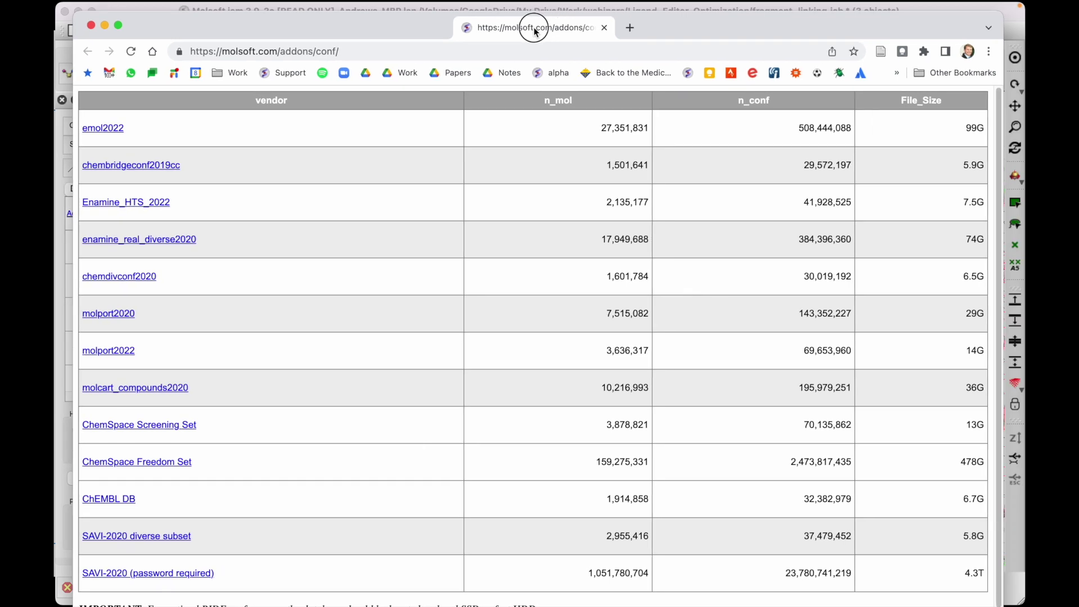
{"action": "left_click_drag", "start_coordinate": [540, 31], "coordinate": [539, 34]}
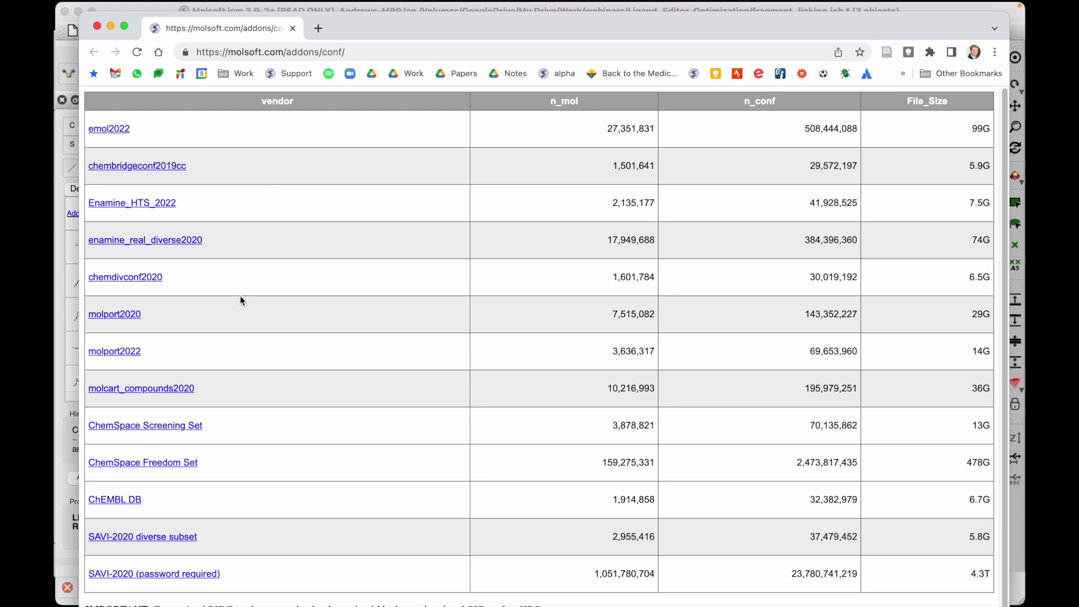
{"action": "scroll", "coordinate": [253, 362], "scroll_direction": "down", "scroll_amount": 1}
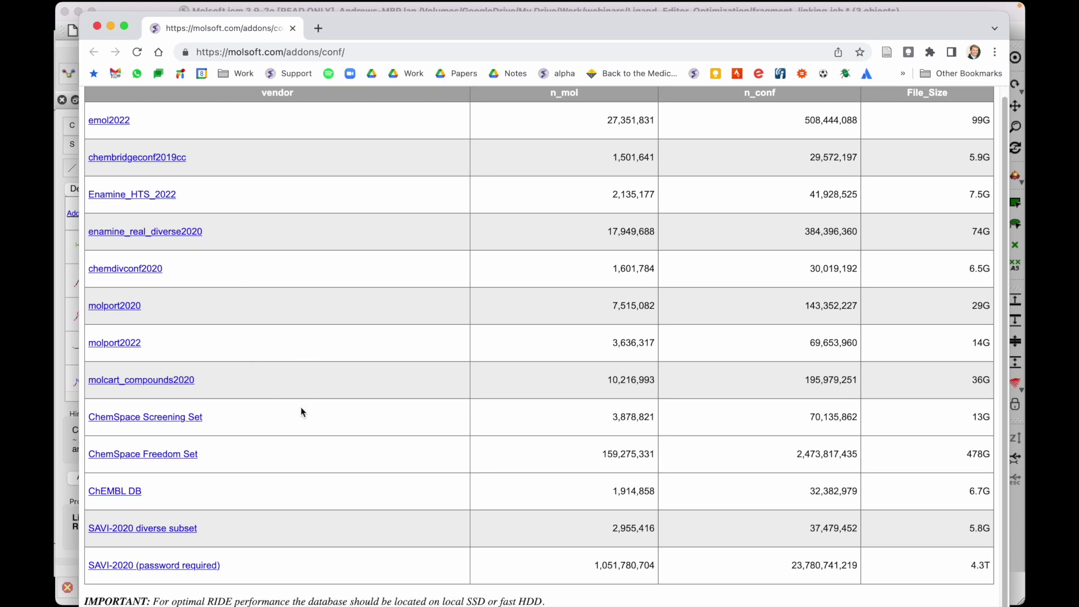
{"action": "scroll", "coordinate": [301, 407], "scroll_direction": "up", "scroll_amount": 1}
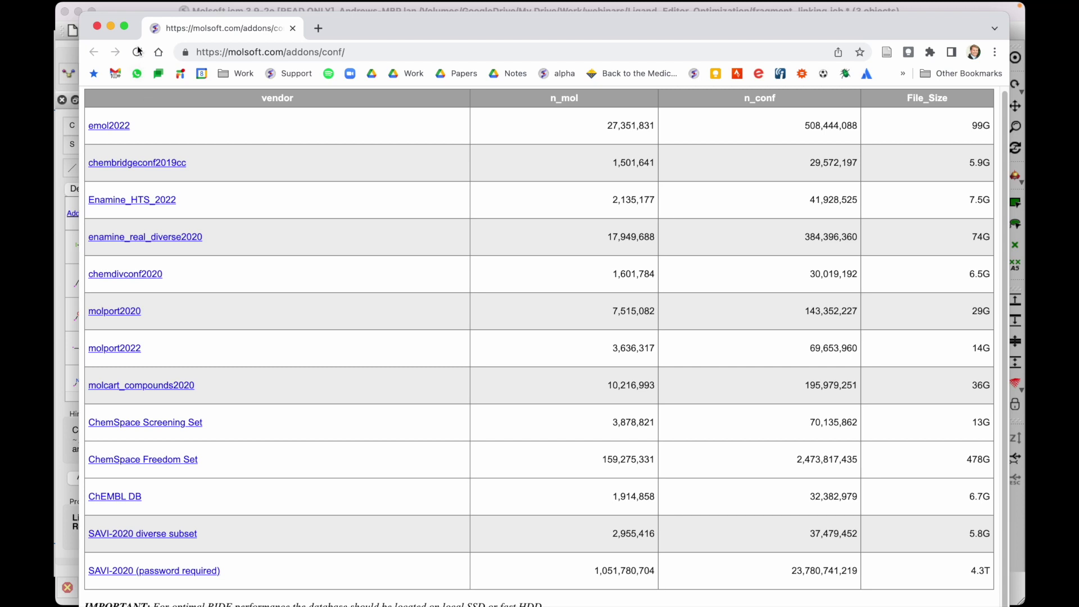
{"action": "left_click", "coordinate": [359, 11]}
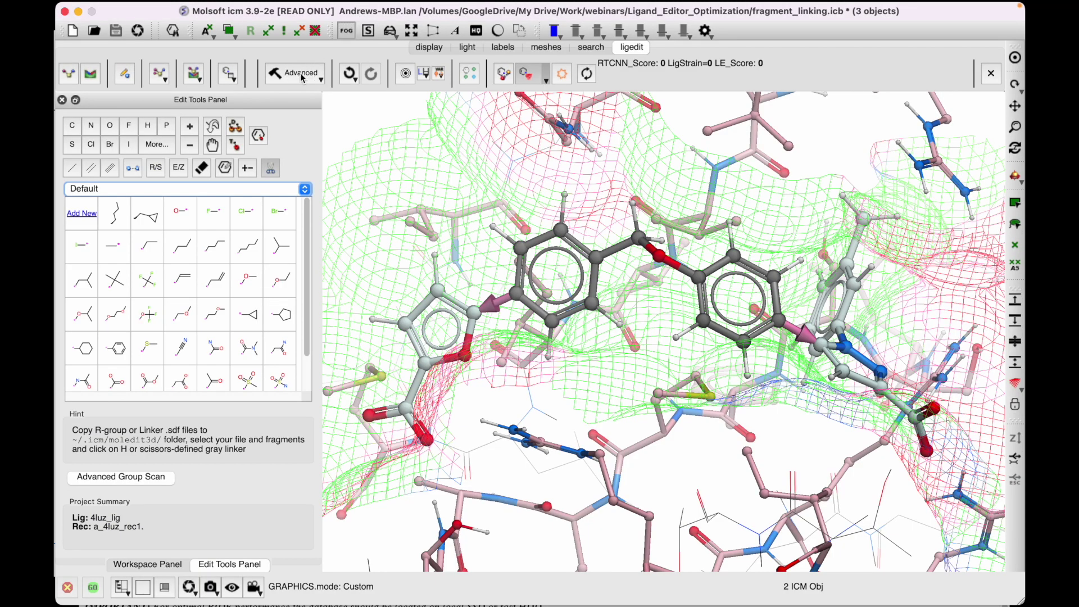
Reopen Find Best Linker, enable APF scoring and move the dialog aside to see the pocket
{"action": "left_click", "coordinate": [319, 74]}
{"action": "left_click", "coordinate": [314, 111]}
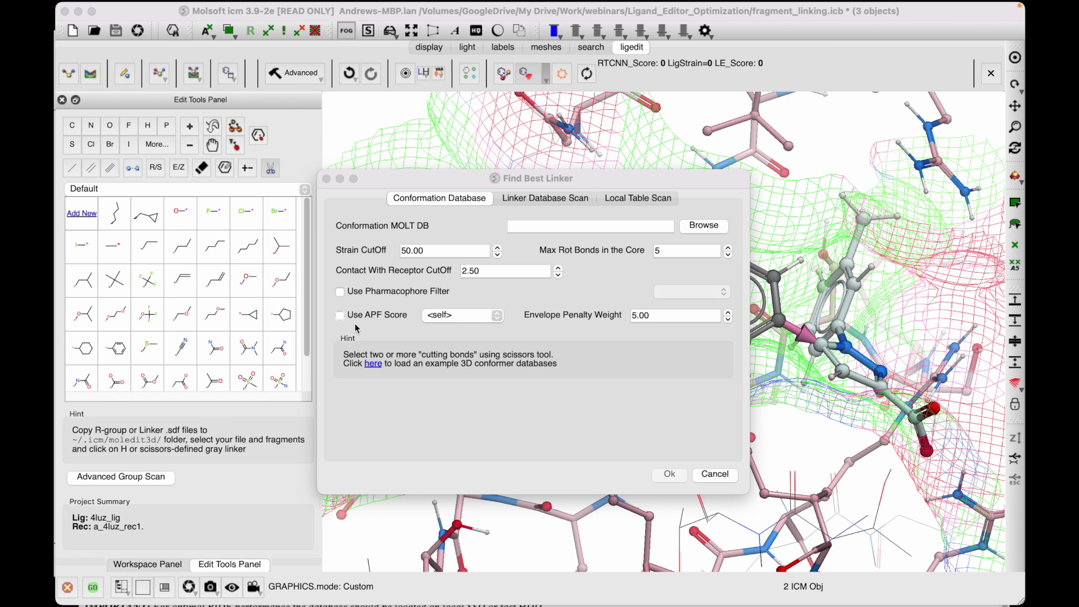
{"action": "left_click", "coordinate": [387, 321]}
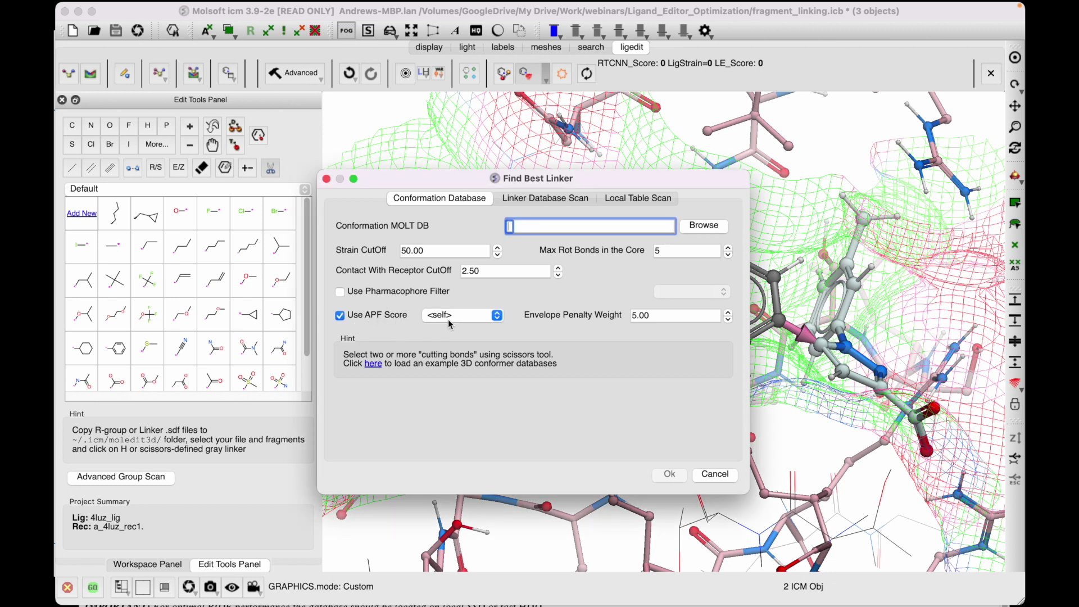
{"action": "mouse_move", "coordinate": [518, 182]}
{"action": "left_mouse_down"}
{"action": "mouse_move", "coordinate": [335, 229]}
{"action": "mouse_move", "coordinate": [212, 225]}
{"action": "left_mouse_up"}
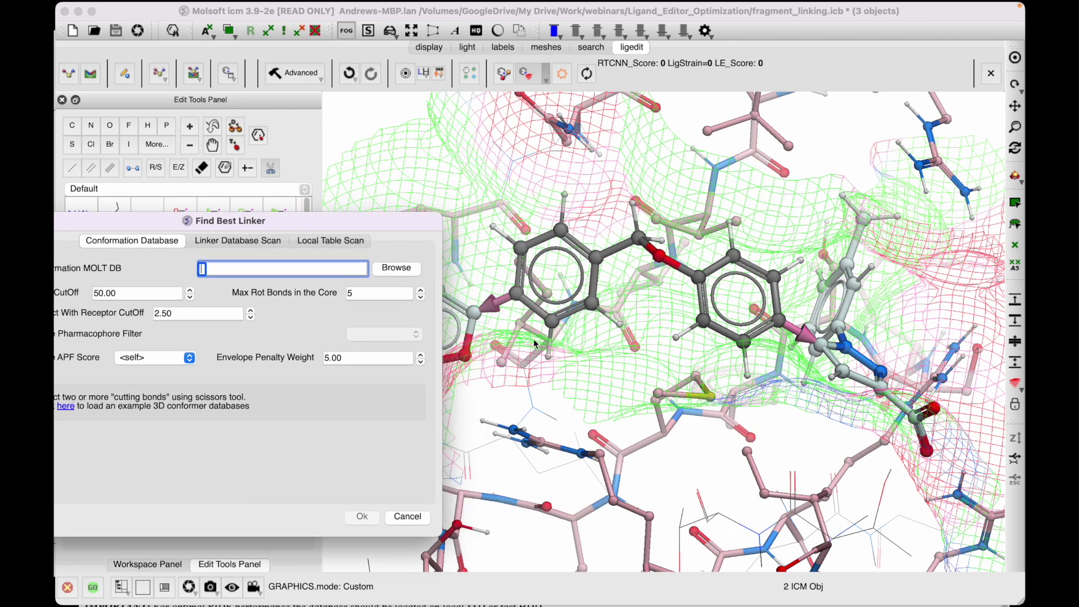
{"action": "left_click_drag", "start_coordinate": [308, 230], "coordinate": [582, 253]}
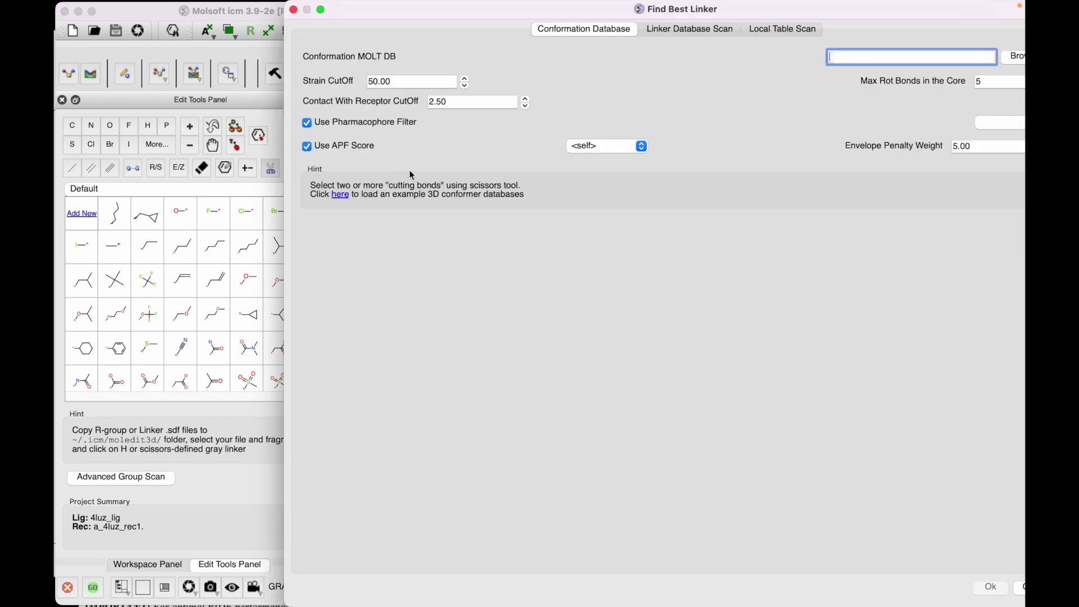
{"action": "mouse_move", "coordinate": [749, 19]}
{"action": "left_mouse_down"}
{"action": "mouse_move", "coordinate": [599, 100]}
{"action": "mouse_move", "coordinate": [574, 137]}
{"action": "left_mouse_up"}
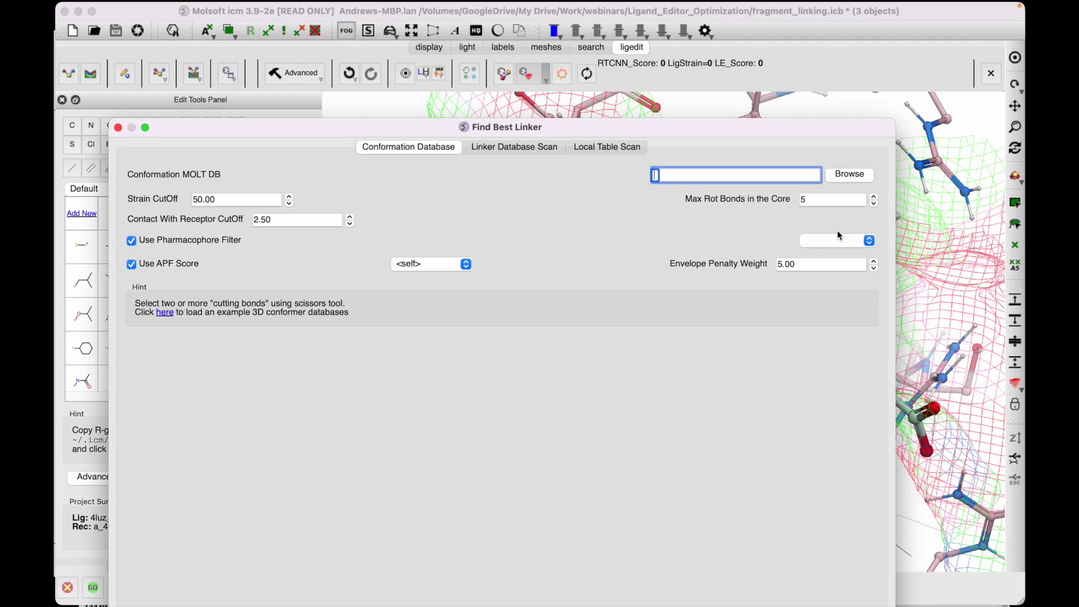
Switch off the pharmacophore filter, maximize the dialog and close it
{"action": "left_click", "coordinate": [133, 241]}
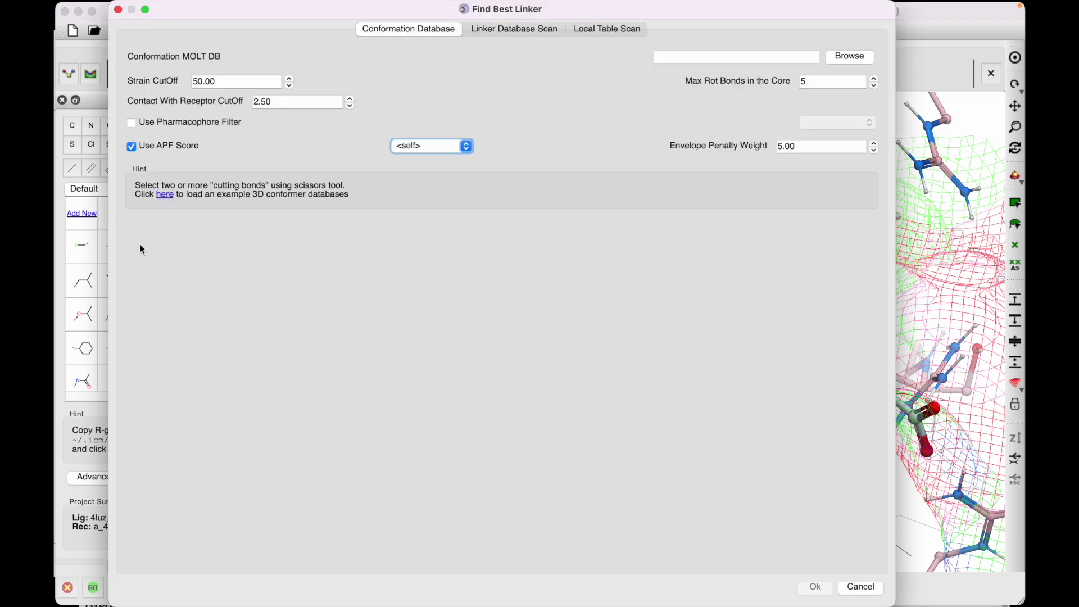
{"action": "left_click", "coordinate": [145, 10]}
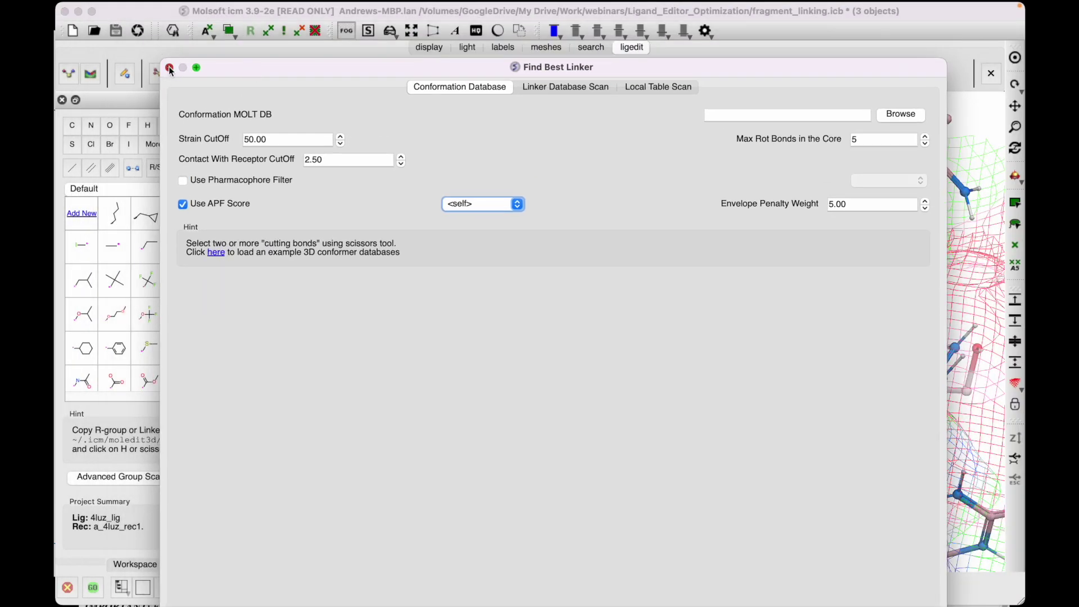
{"action": "left_click", "coordinate": [166, 68]}
Hide receptor 4luz_rec1 with its pocket surface and box-select all ligand atoms
{"action": "left_click", "coordinate": [173, 563]}
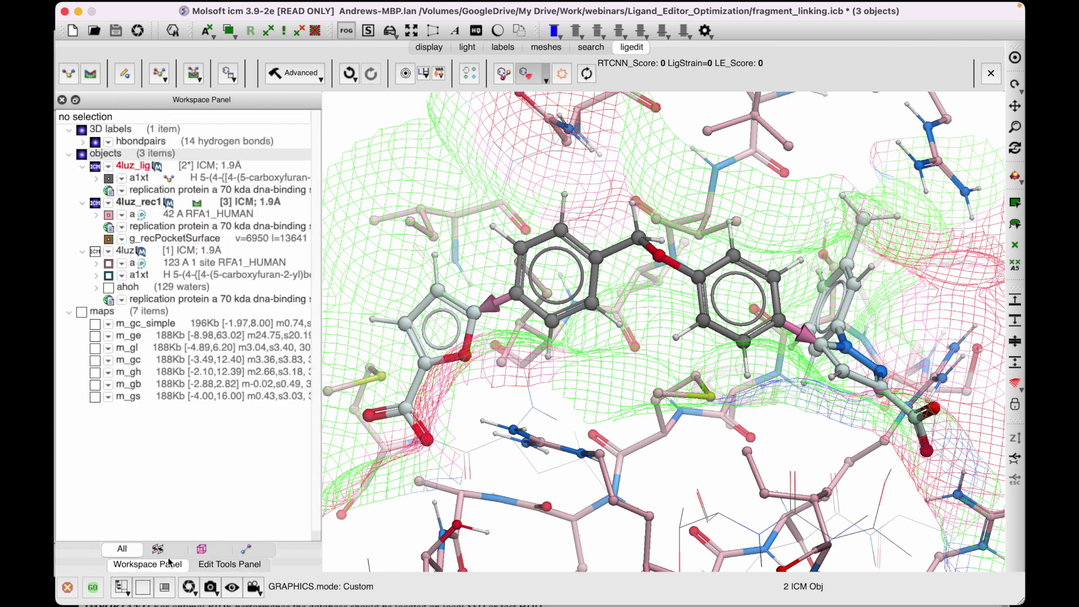
{"action": "left_click", "coordinate": [95, 202]}
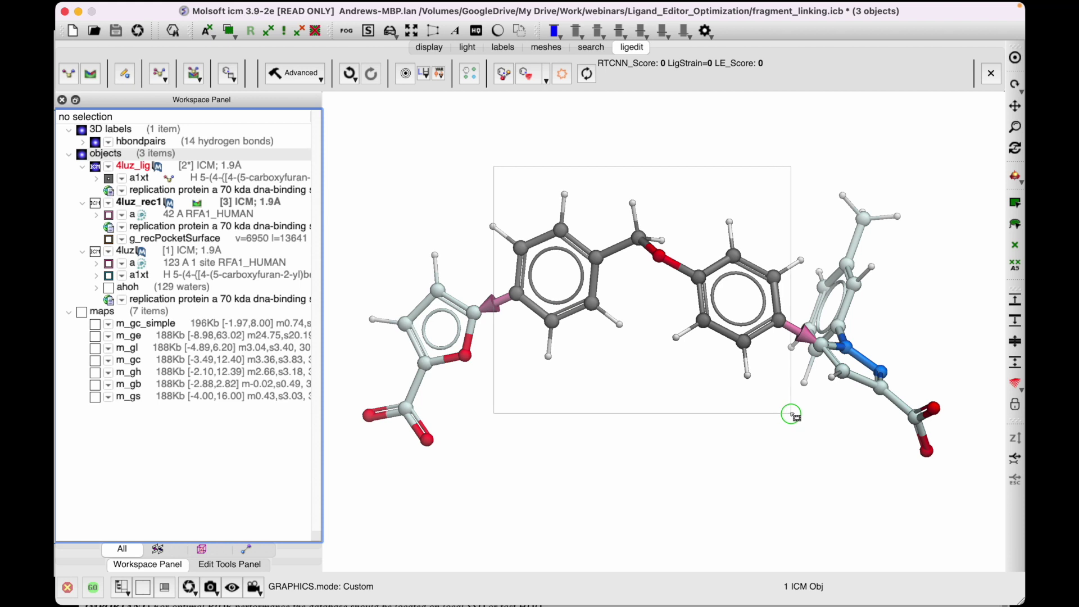
{"action": "left_click_drag", "start_coordinate": [597, 327], "coordinate": [788, 419]}
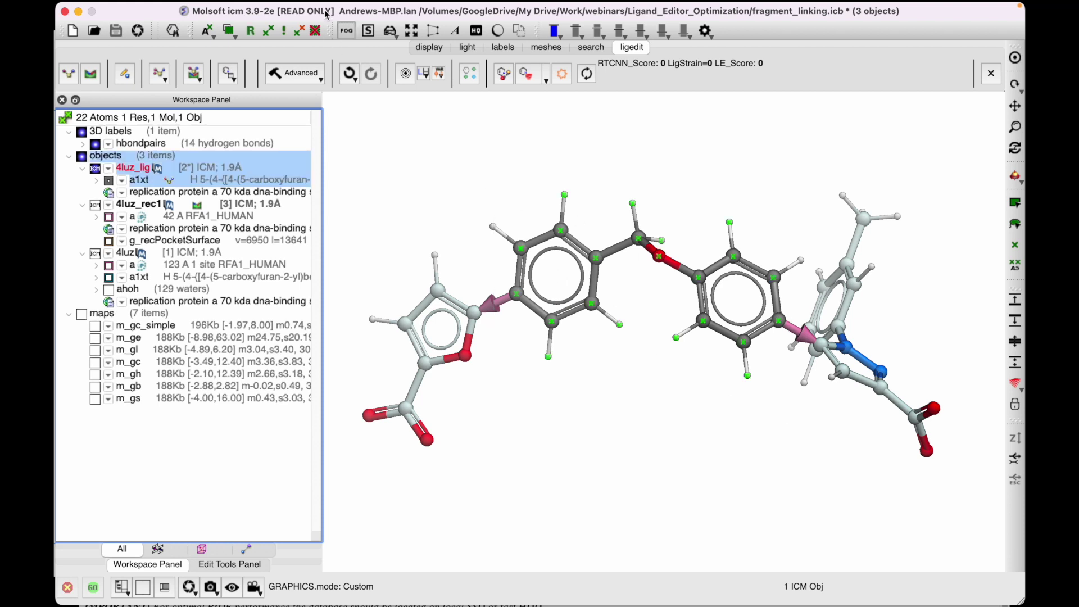
Compute the Consensus Ph4 pharmacophore for the ligand, hide its meshes and clear the selection
{"action": "left_click", "coordinate": [377, 7]}
{"action": "mouse_move", "coordinate": [377, 444]}
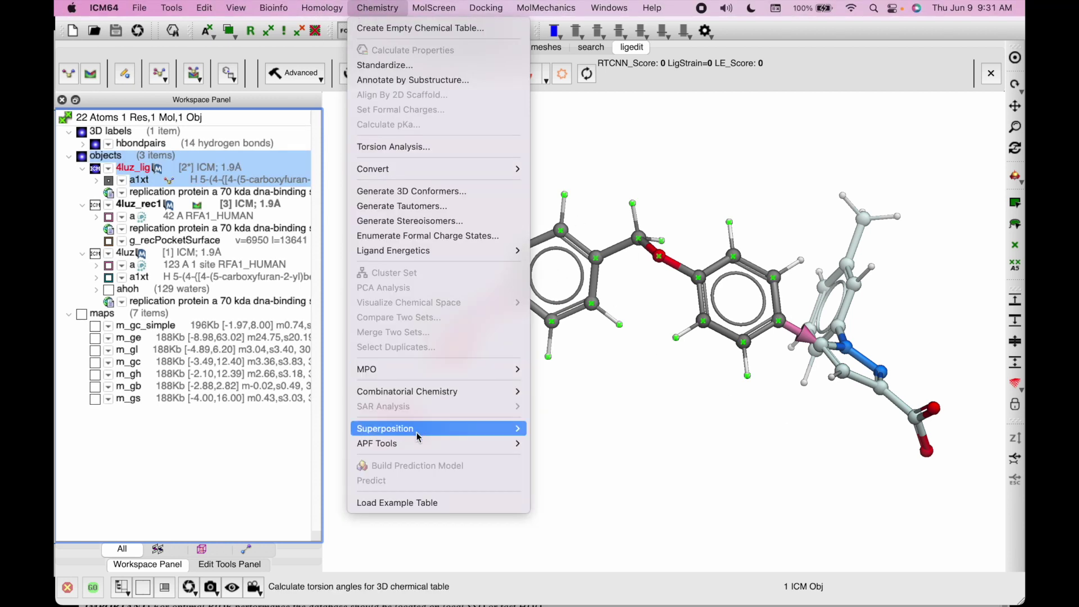
{"action": "left_click", "coordinate": [568, 443]}
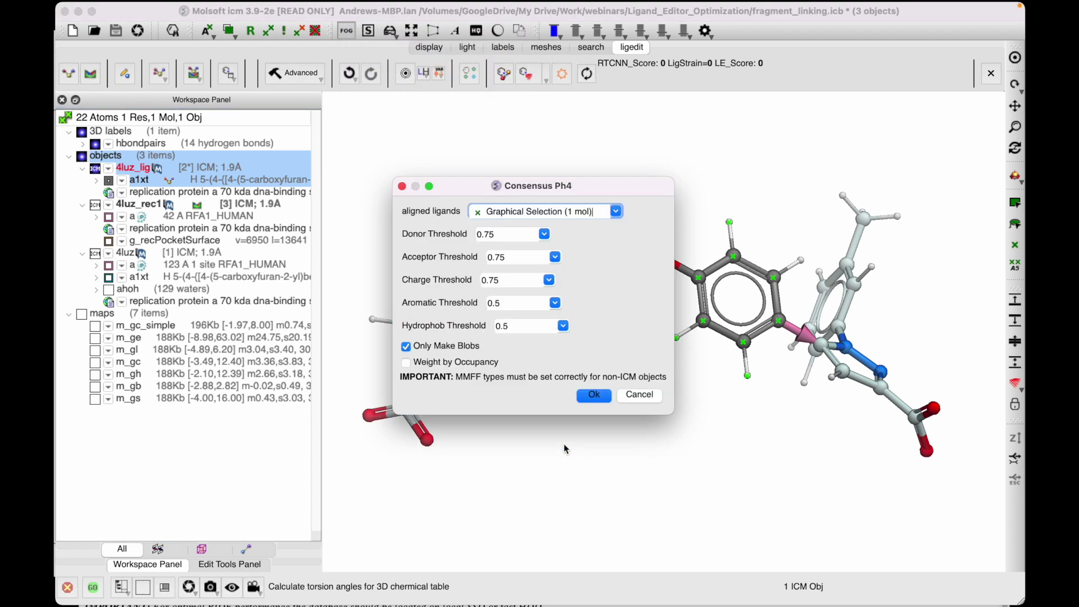
{"action": "left_click", "coordinate": [595, 395]}
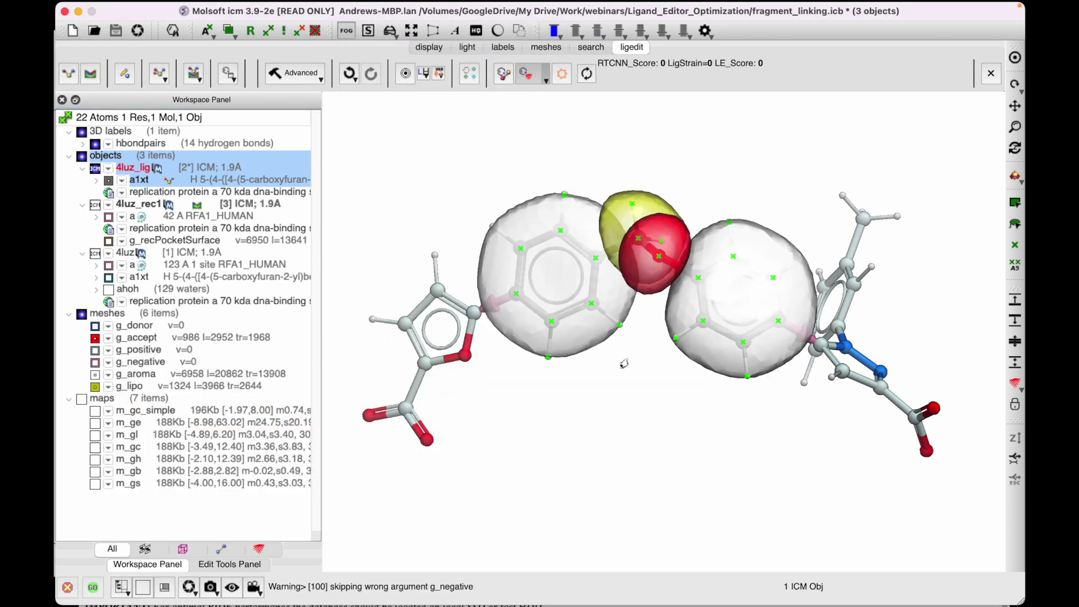
{"action": "left_click", "coordinate": [81, 313]}
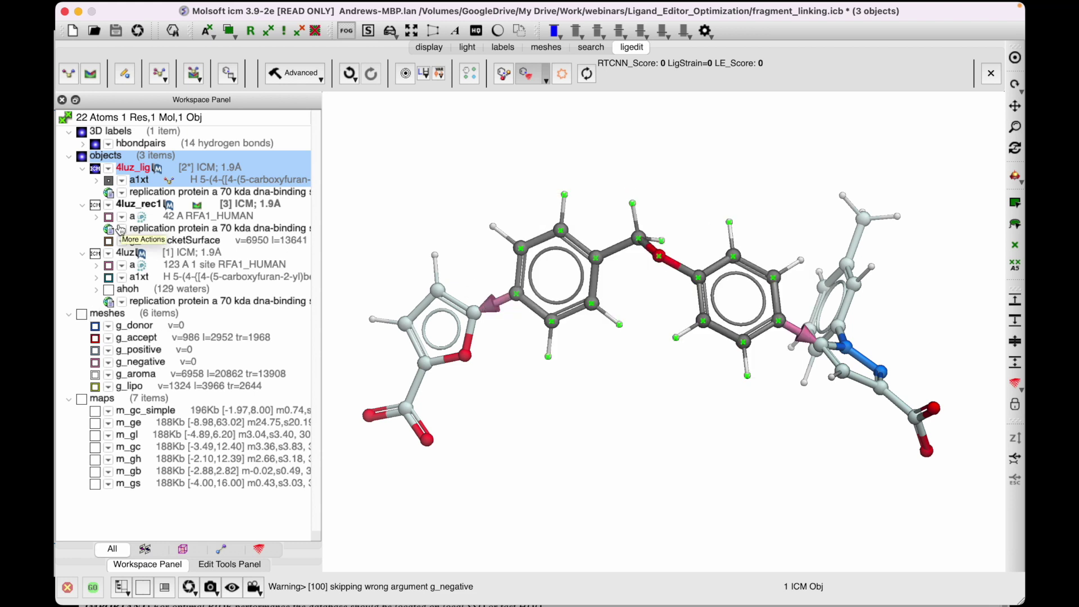
{"action": "left_click", "coordinate": [371, 211]}
{"action": "right_click", "coordinate": [214, 182]}
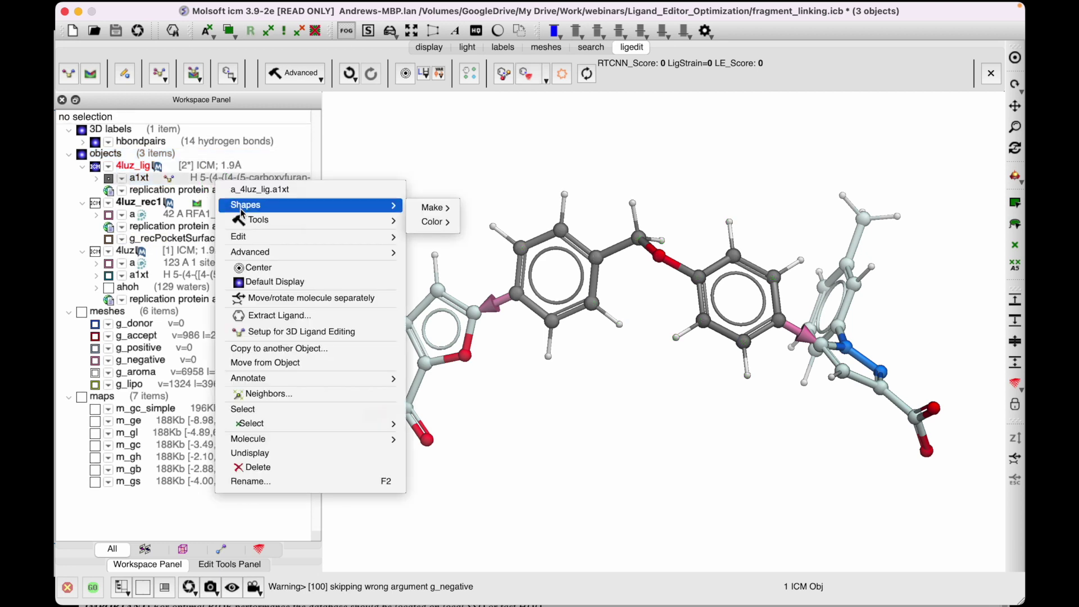
{"action": "mouse_move", "coordinate": [257, 219]}
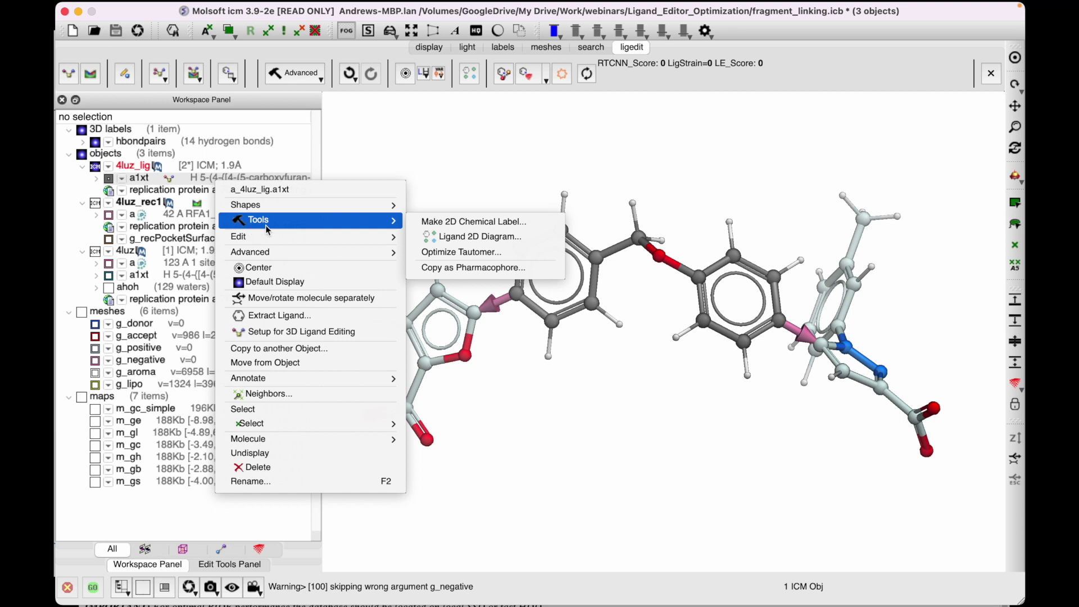
Copy ligand a1xt as a pharma pharmacophore object
{"action": "left_click", "coordinate": [459, 269]}
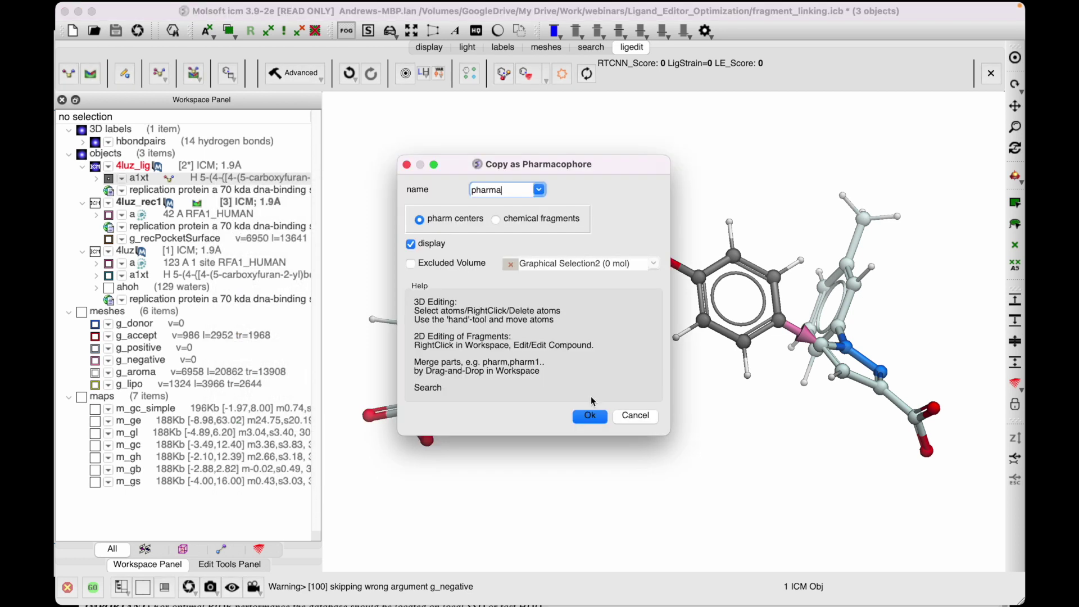
{"action": "left_click", "coordinate": [589, 417]}
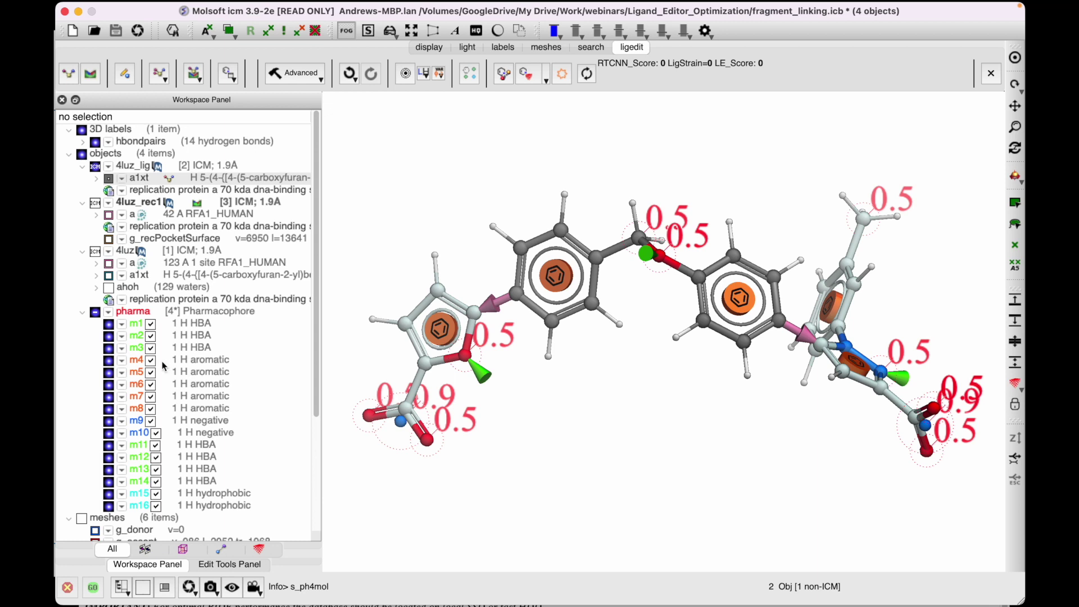
Select pharmacophore features m4 through m15, then clear the selection
{"action": "left_click", "coordinate": [197, 364]}
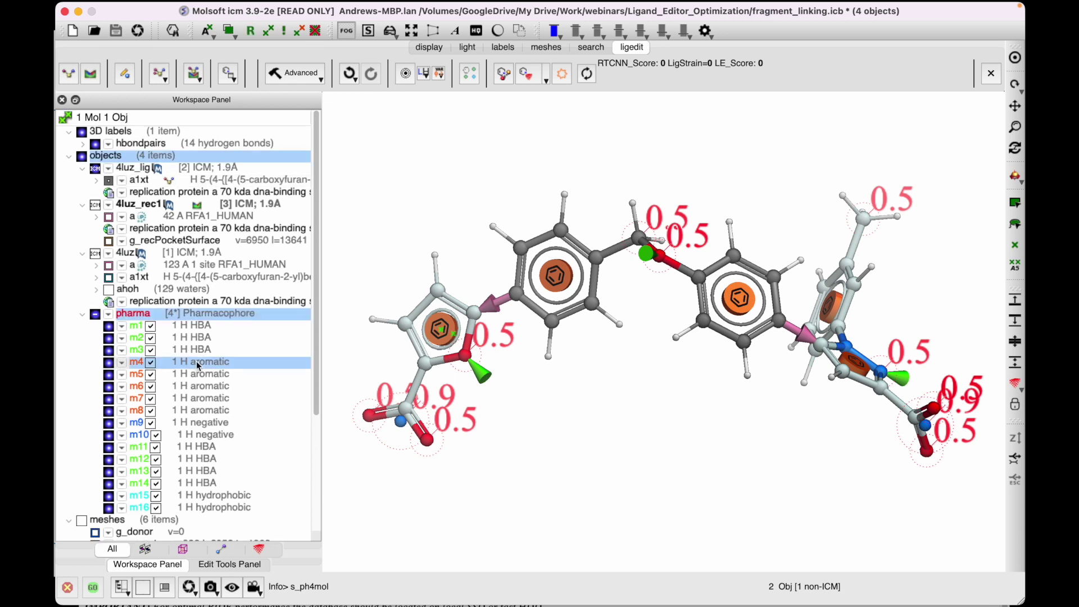
{"action": "left_click", "coordinate": [207, 498], "text": "shift"}
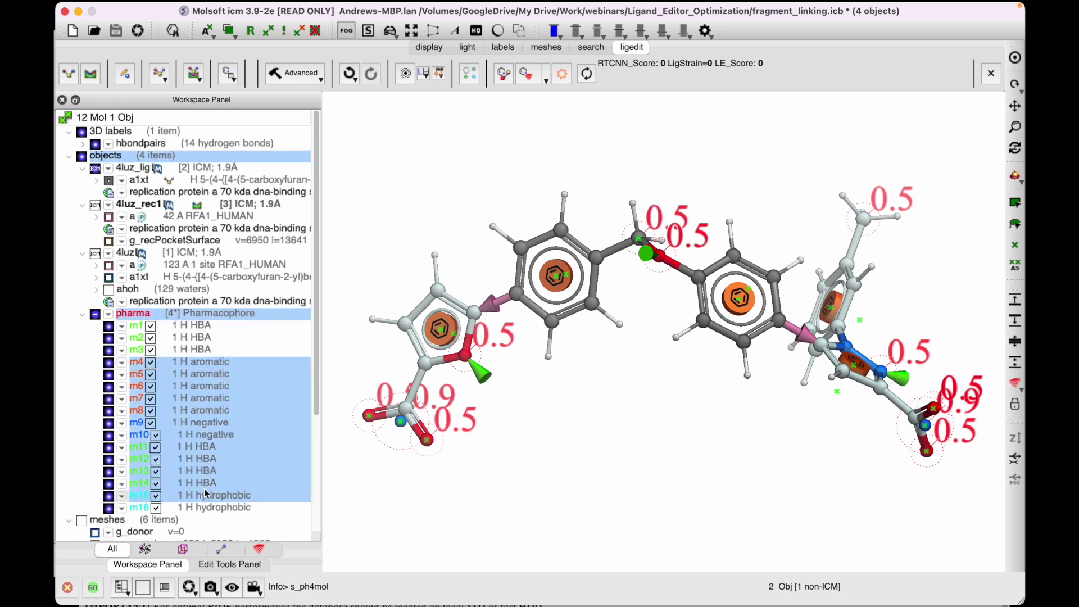
{"action": "left_click", "coordinate": [415, 482]}
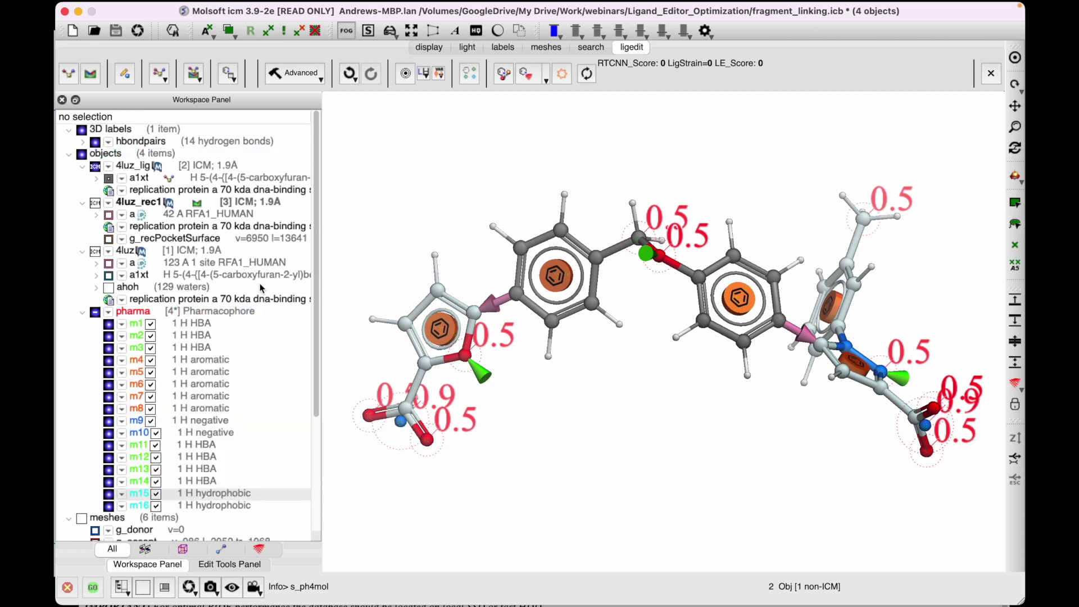
{"action": "left_click", "coordinate": [293, 76]}
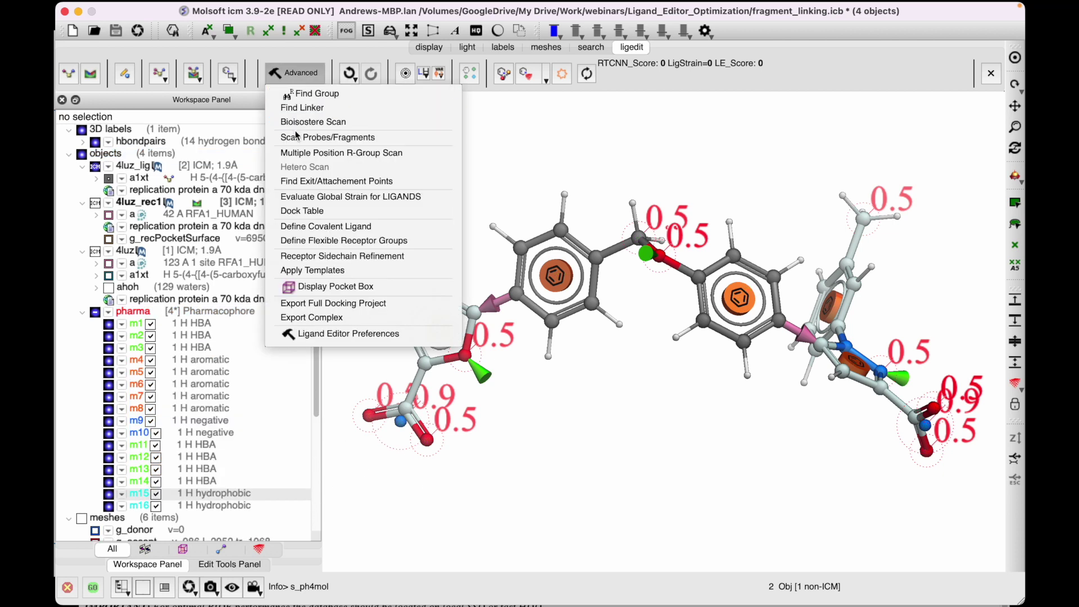
Start Find Best Linker with the pharmacophore filter on and self as APF score reference
{"action": "left_click", "coordinate": [295, 108]}
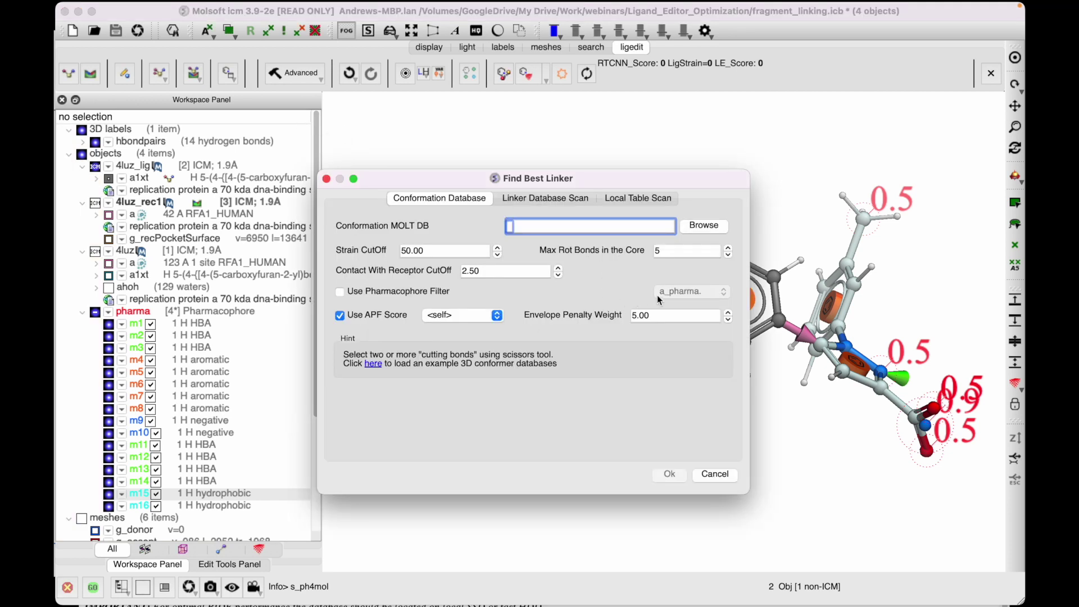
{"action": "left_click", "coordinate": [418, 291]}
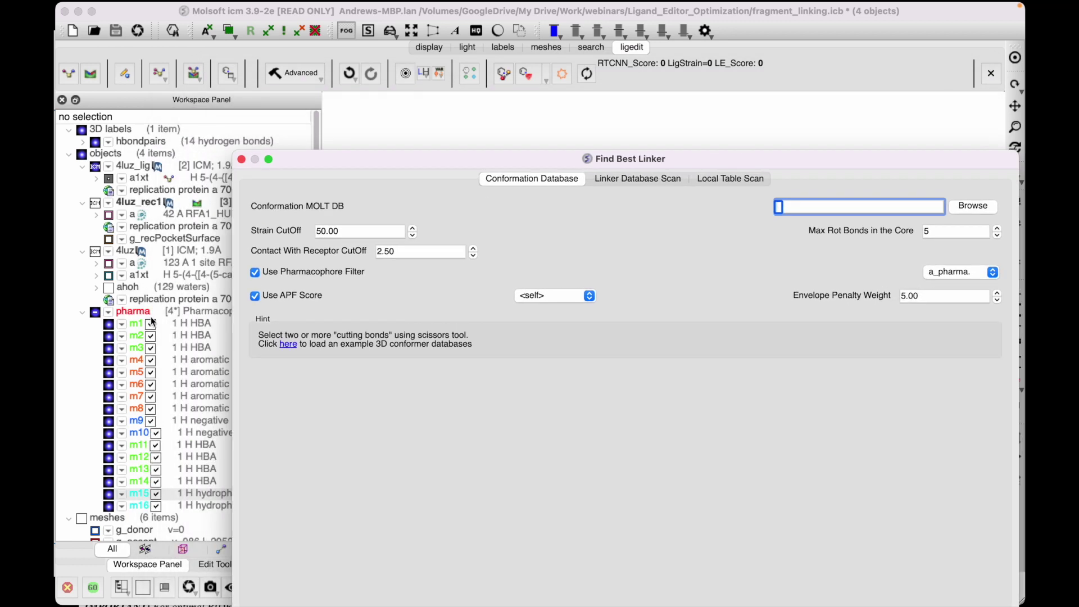
{"action": "left_click", "coordinate": [531, 299]}
{"action": "left_click", "coordinate": [450, 300]}
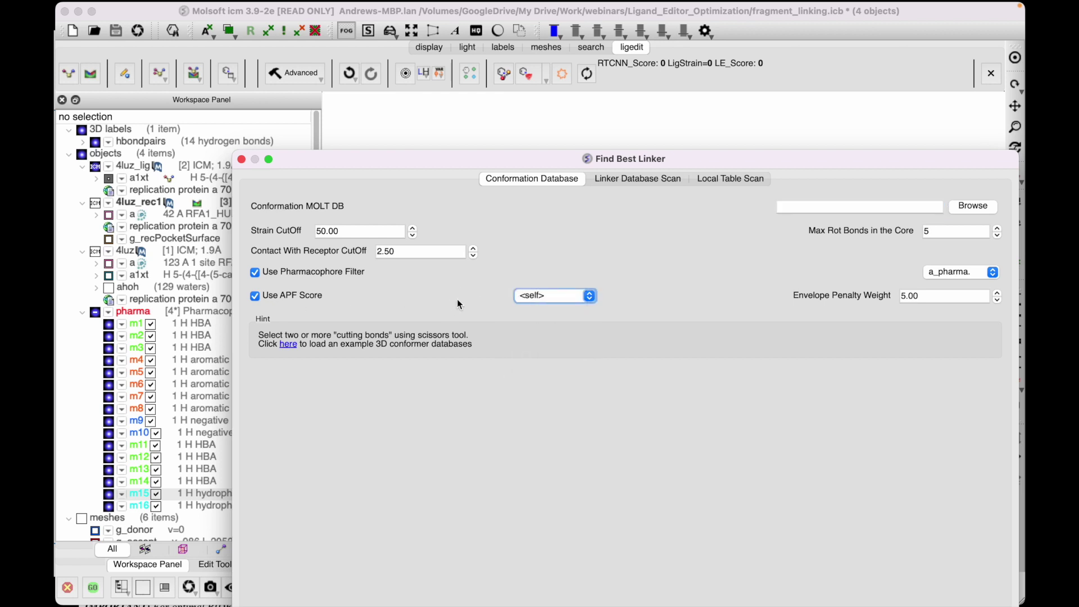
Confirm the APF reference stays self, reposition the dialog and show the Linker Database Scan settings
{"action": "left_click_drag", "start_coordinate": [518, 162], "coordinate": [392, 368]}
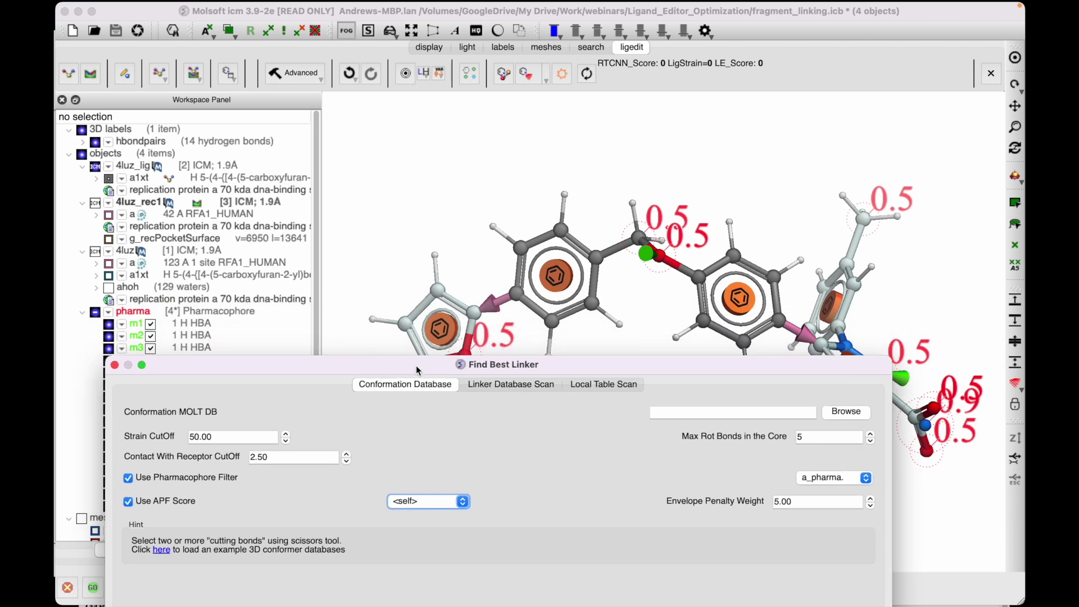
{"action": "left_click_drag", "start_coordinate": [435, 365], "coordinate": [423, 148]}
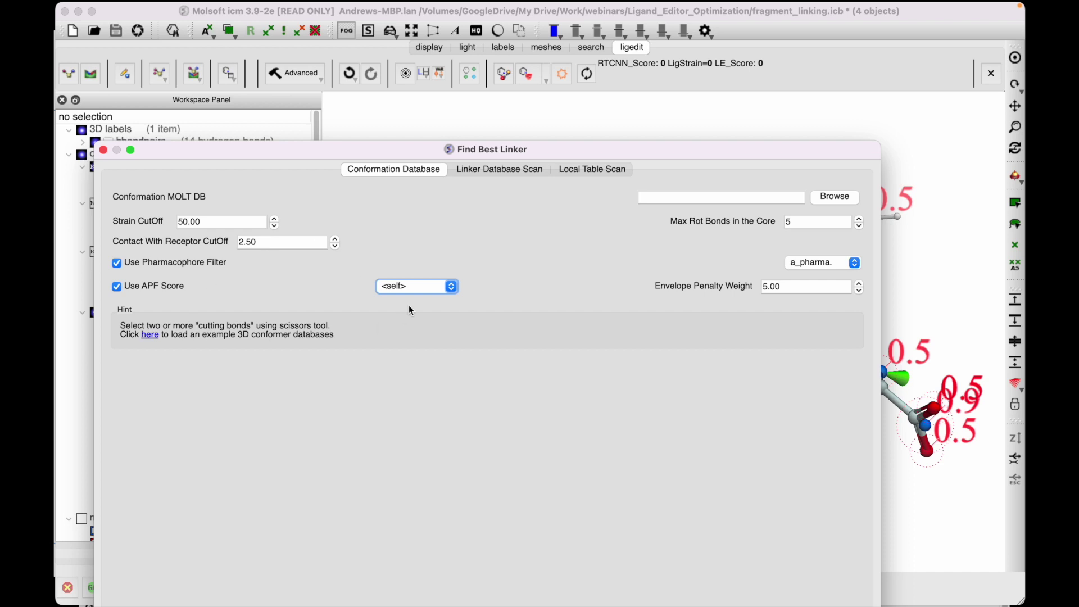
{"action": "left_click", "coordinate": [413, 286]}
{"action": "left_click", "coordinate": [476, 350]}
{"action": "left_click_drag", "start_coordinate": [272, 152], "coordinate": [270, 48]}
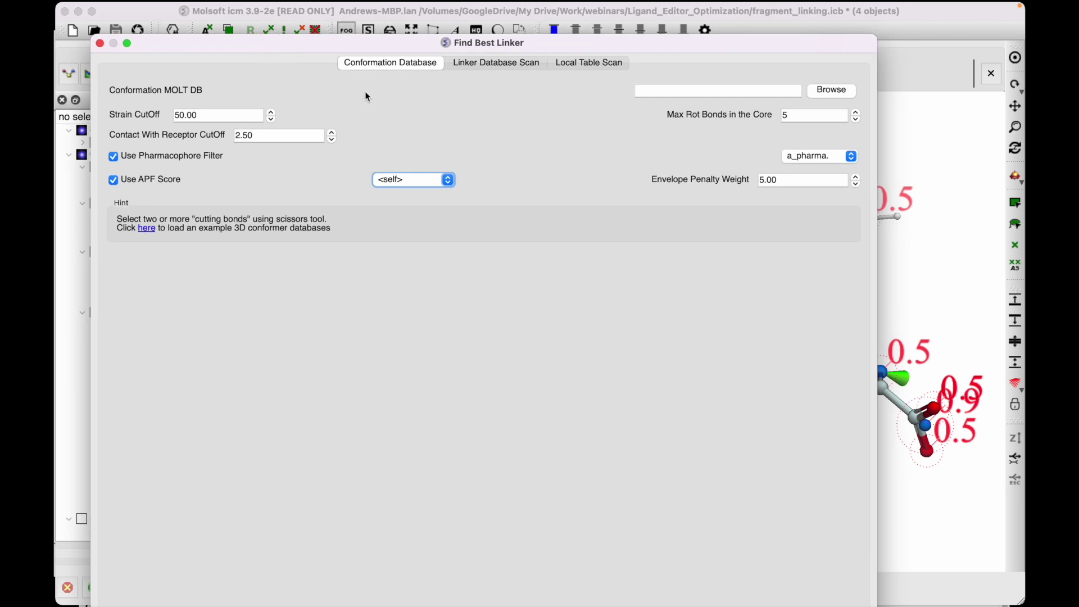
{"action": "left_click", "coordinate": [489, 67]}
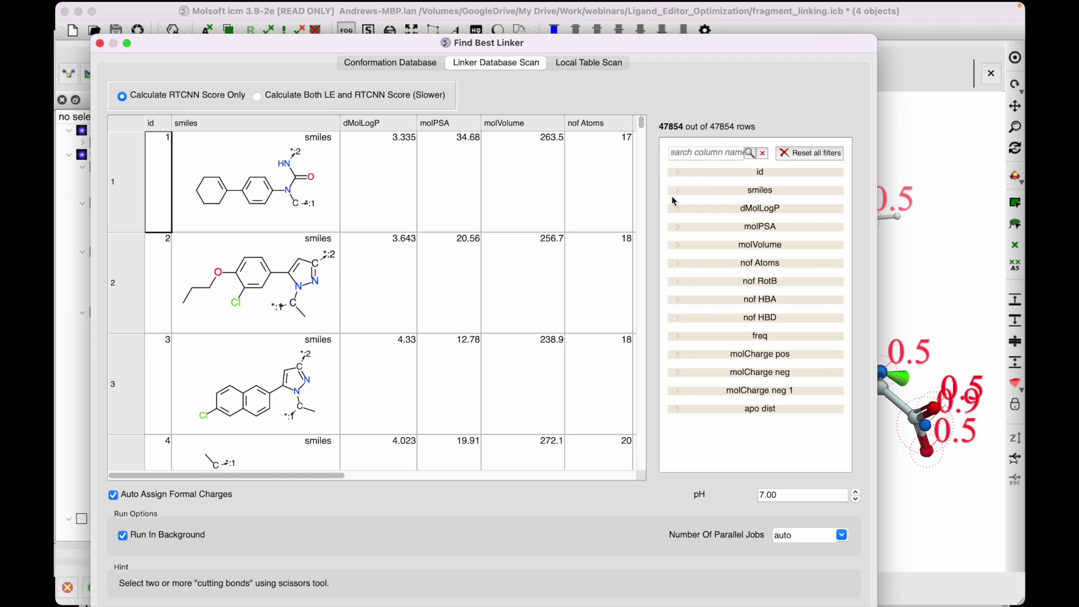
Narrow the molVolume range and limit nof HBA to 8, leaving 34138 of 47854 linkers
{"action": "left_click", "coordinate": [673, 247]}
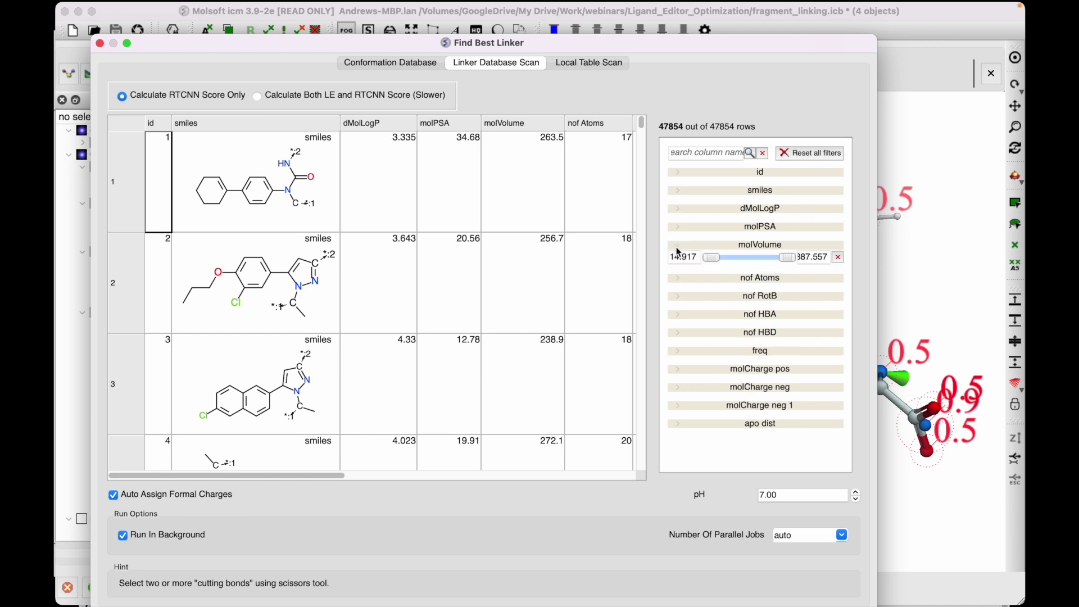
{"action": "left_click_drag", "start_coordinate": [704, 258], "coordinate": [761, 262]}
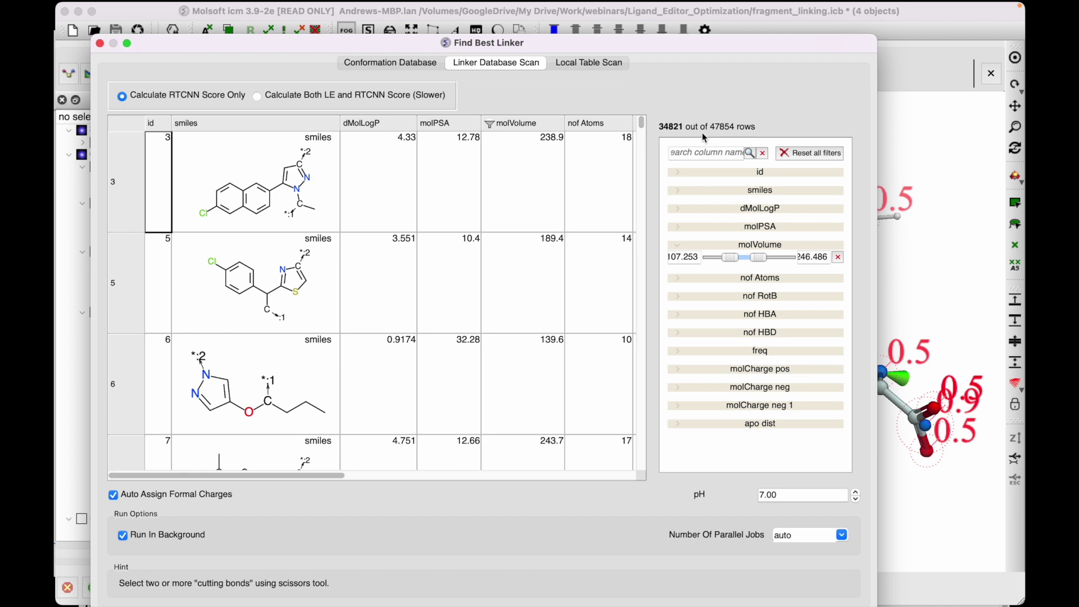
{"action": "left_click", "coordinate": [674, 314]}
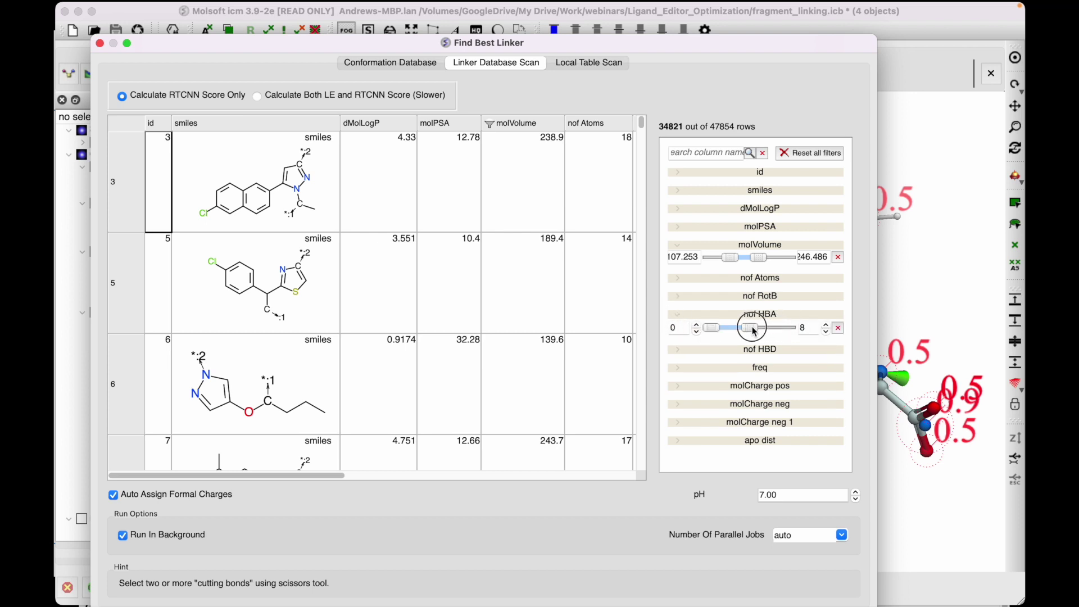
{"action": "left_click_drag", "start_coordinate": [790, 330], "coordinate": [753, 330]}
Keep Parallel Jobs on auto and show the Local Table Scan options
{"action": "left_click_drag", "start_coordinate": [687, 48], "coordinate": [679, 18]}
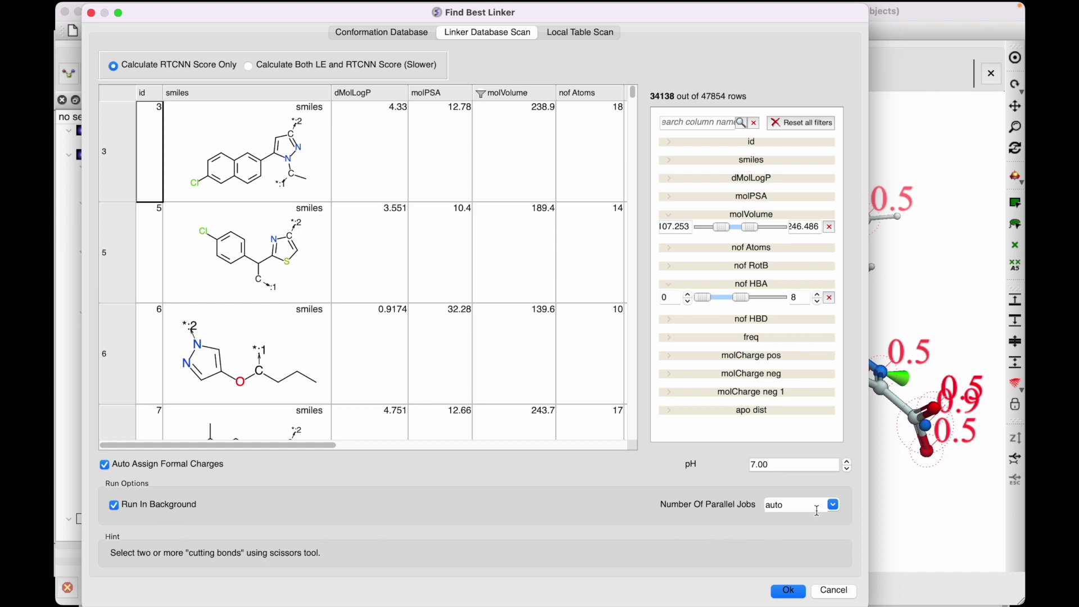
{"action": "left_click", "coordinate": [828, 508]}
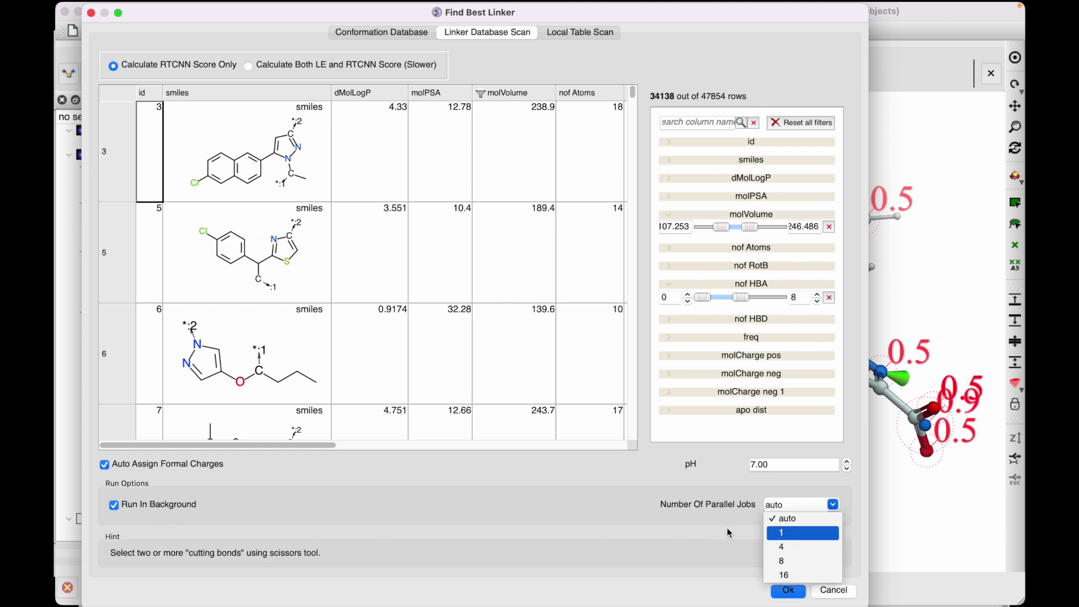
{"action": "key", "text": "Down"}
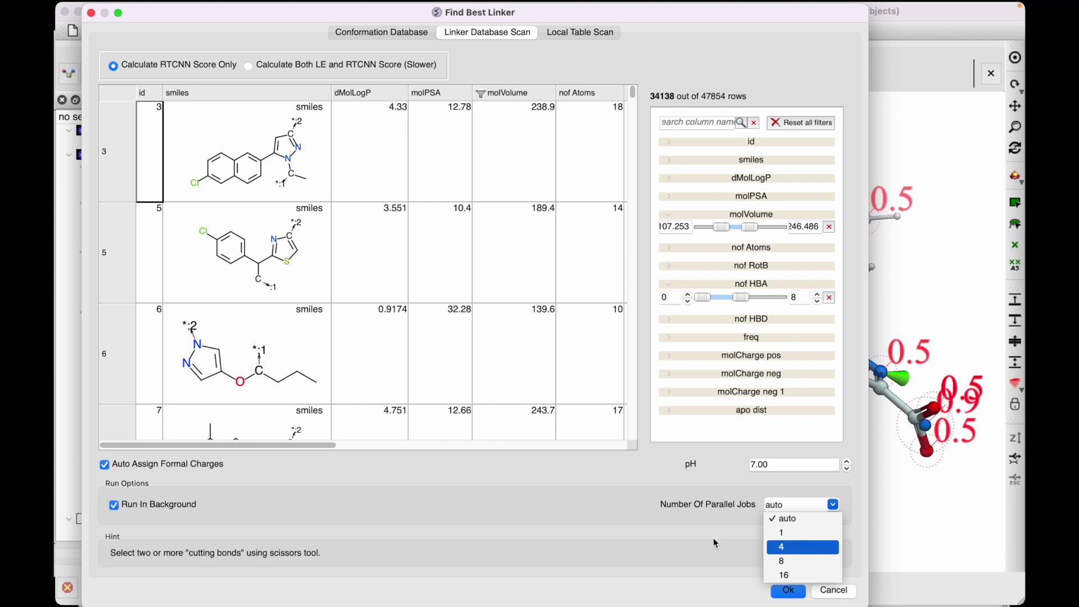
{"action": "key", "text": "Escape"}
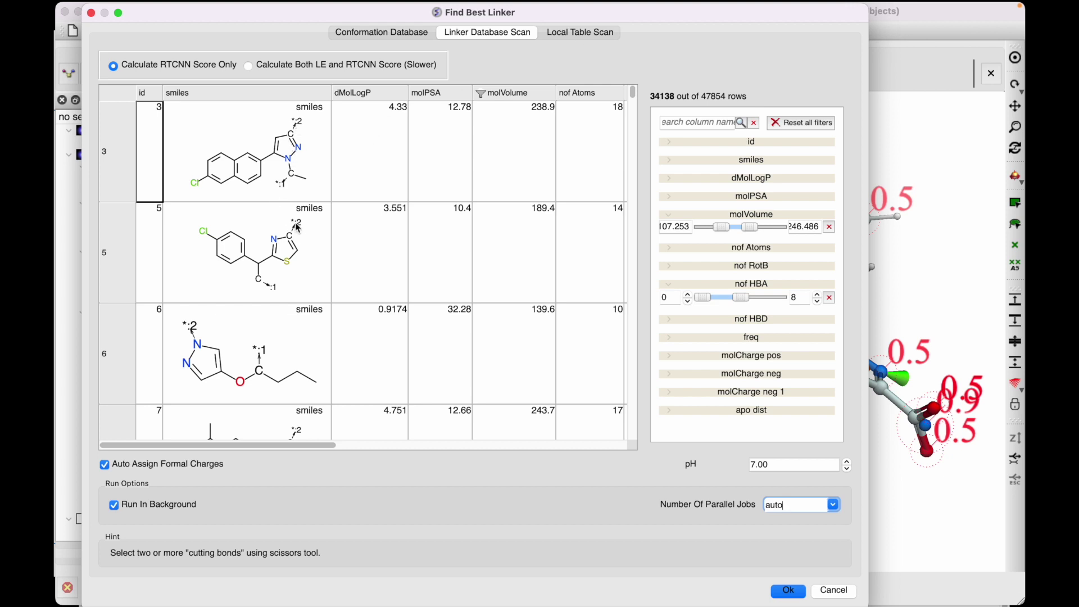
{"action": "left_click", "coordinate": [573, 32]}
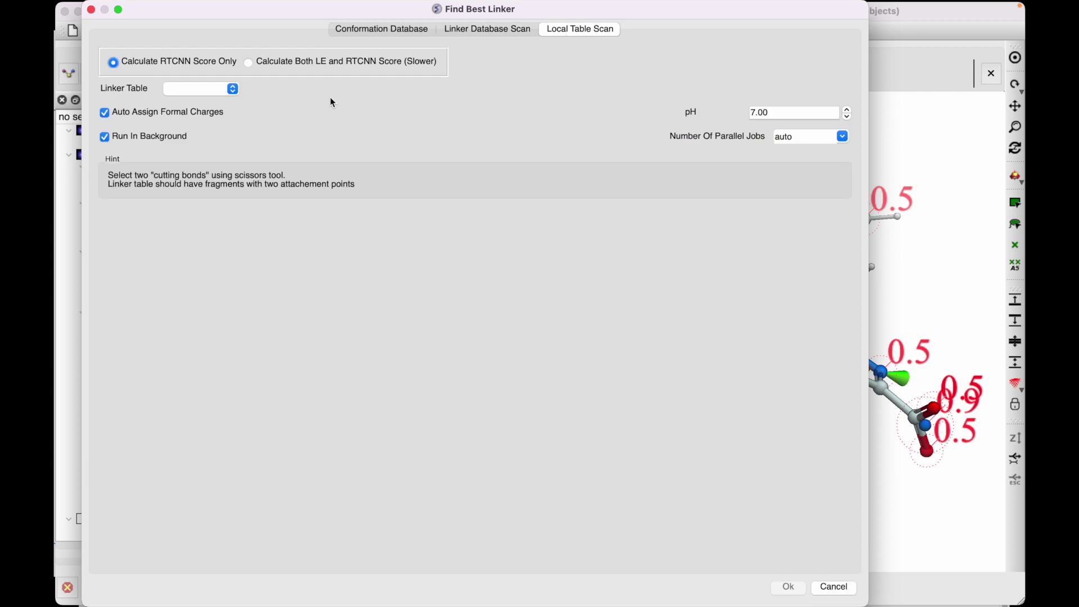
Compare the Linker Database Scan and Local Table Scan tabs, then cancel the dialog
{"action": "left_click", "coordinate": [474, 35]}
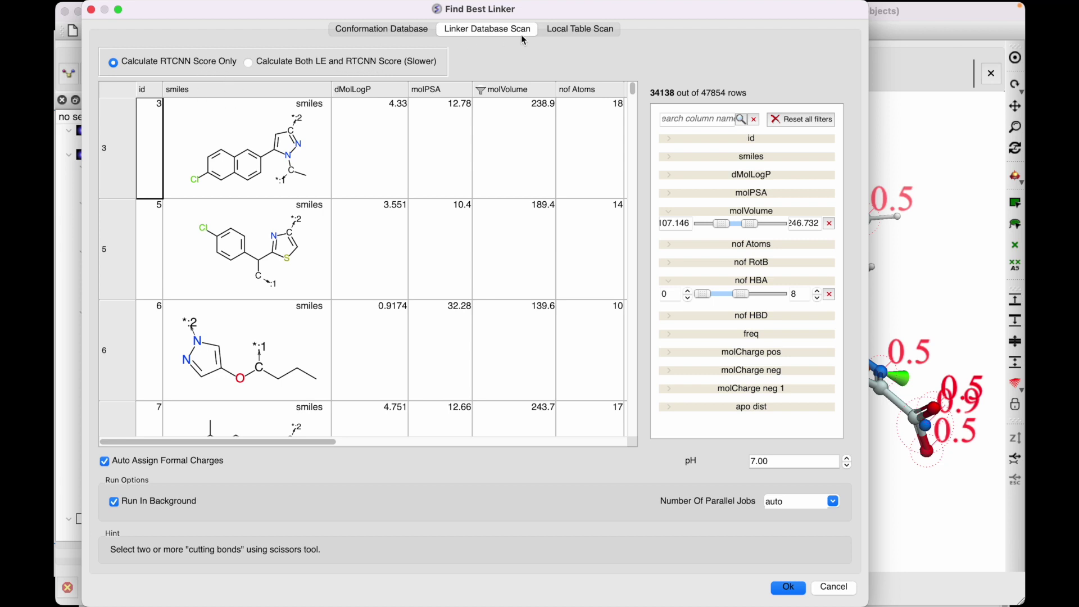
{"action": "left_click", "coordinate": [574, 34]}
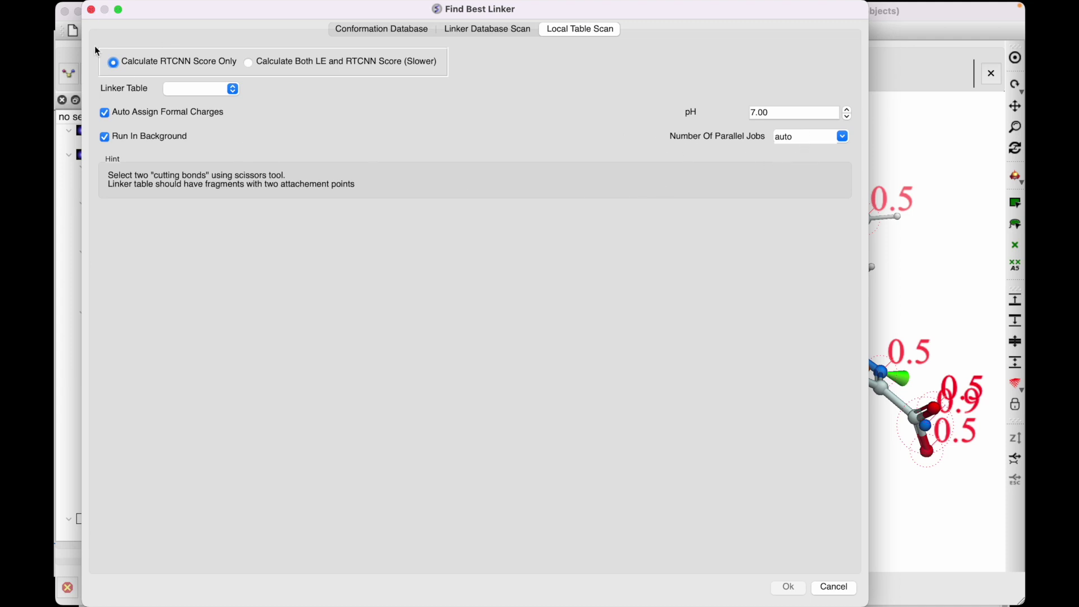
{"action": "left_click", "coordinate": [91, 11]}
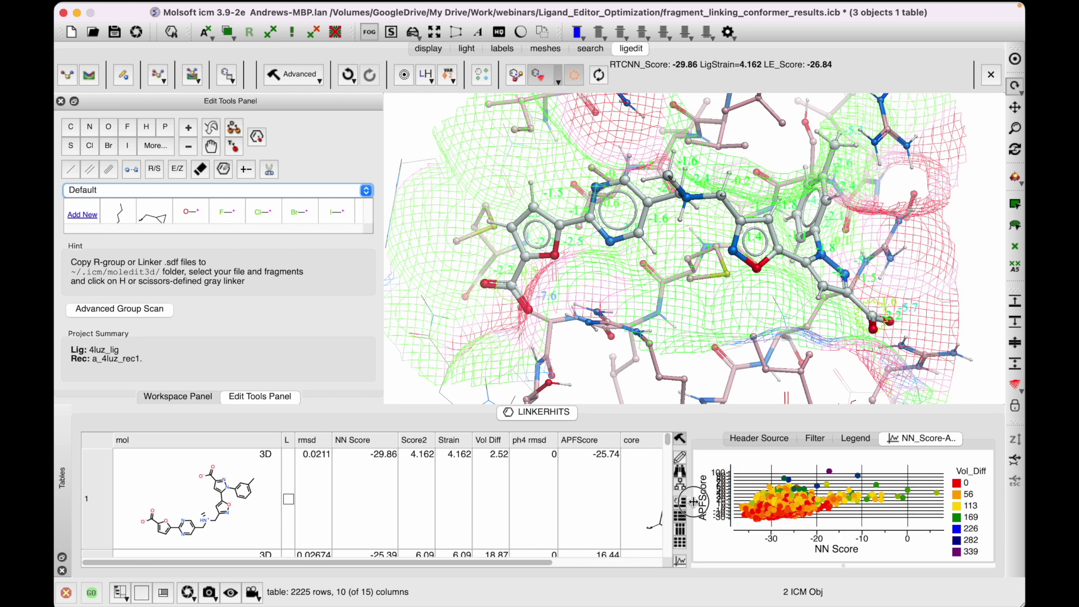
Widen the plot pane and lasso-select 18 points on the NN Score vs APFScore plot
{"action": "left_click_drag", "start_coordinate": [687, 501], "coordinate": [669, 503]}
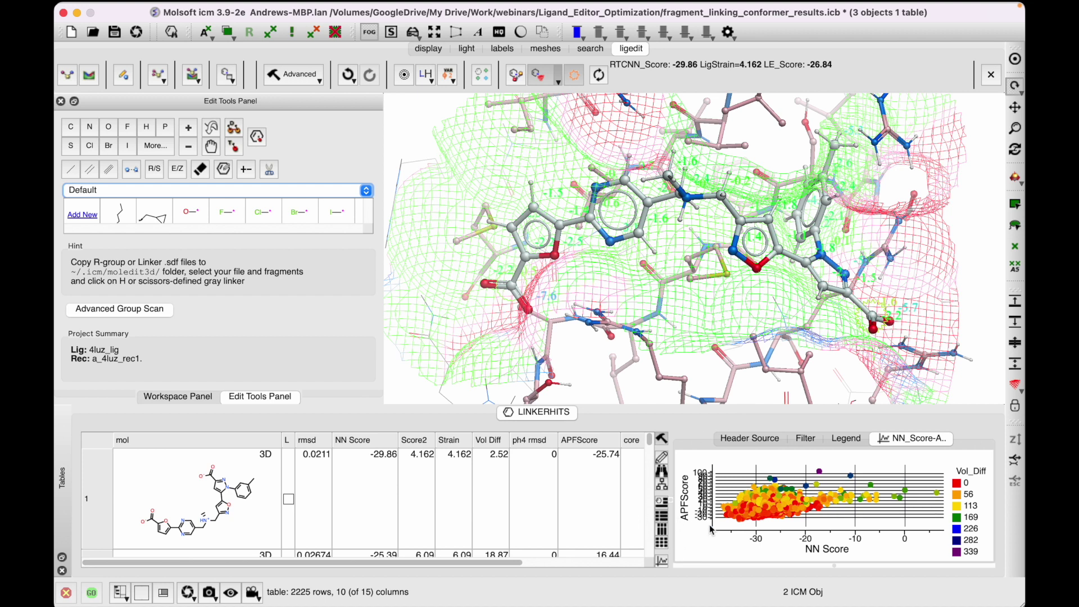
{"action": "left_click_drag", "start_coordinate": [720, 511], "coordinate": [741, 527]}
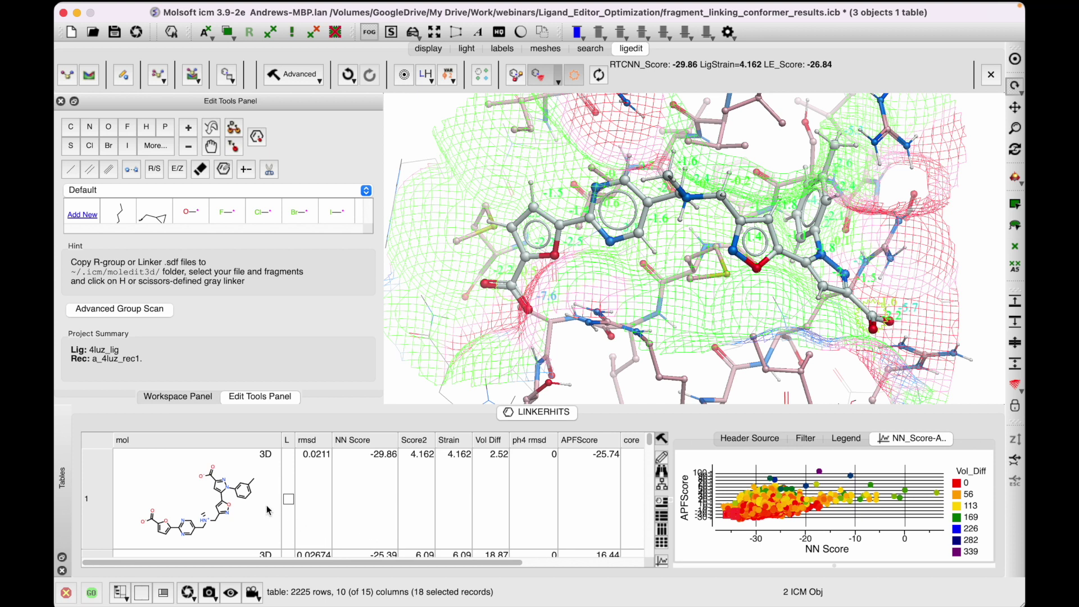
{"action": "left_click", "coordinate": [238, 504]}
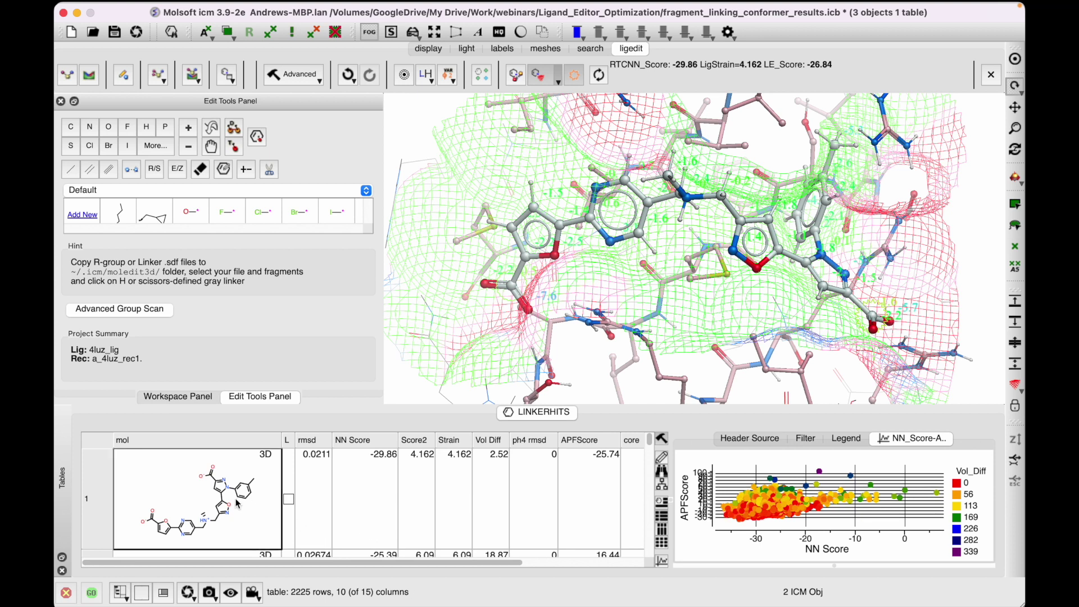
{"action": "key", "text": "Down"}
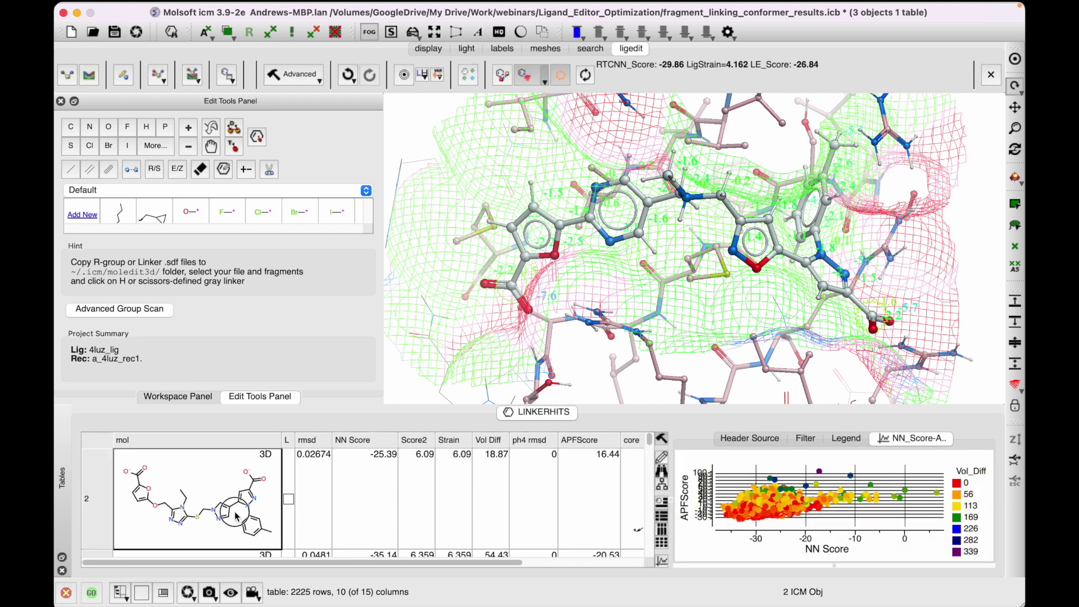
{"action": "key", "text": "Down"}
{"action": "key", "text": "Down"}
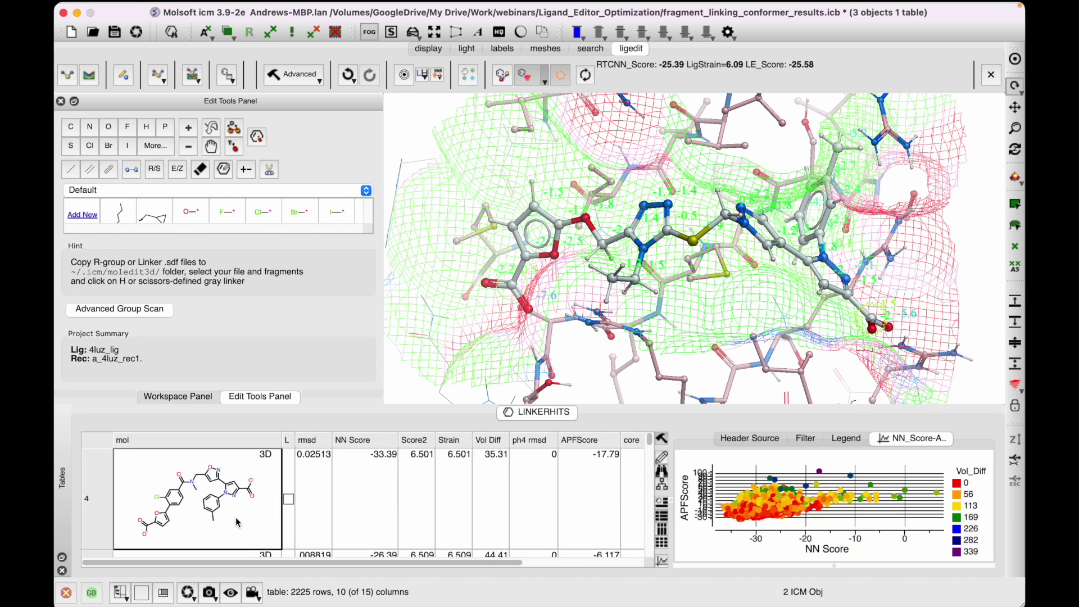
{"action": "key", "text": "Down"}
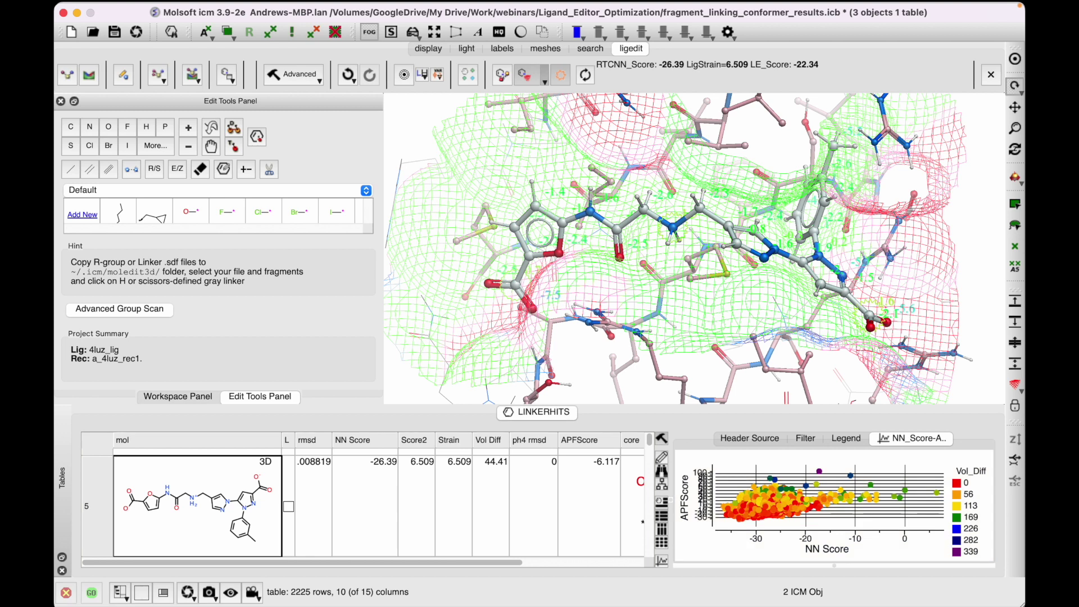
{"action": "scroll", "coordinate": [240, 500], "scroll_direction": "up", "scroll_amount": 3}
{"action": "left_click", "coordinate": [239, 499]}
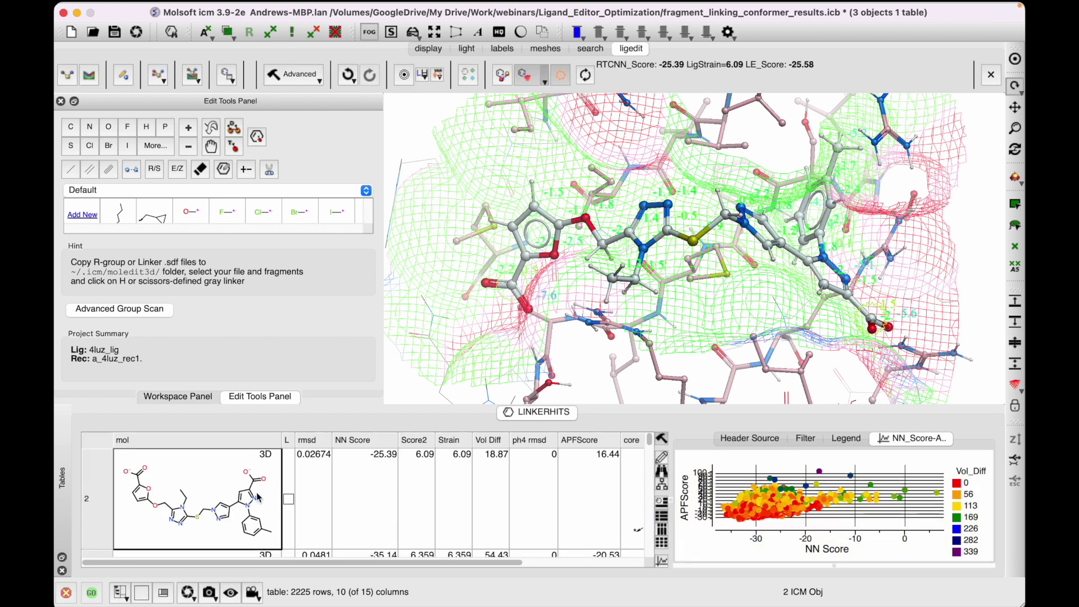
{"action": "scroll", "coordinate": [226, 494], "scroll_direction": "up", "scroll_amount": 1}
{"action": "left_click", "coordinate": [225, 494]}
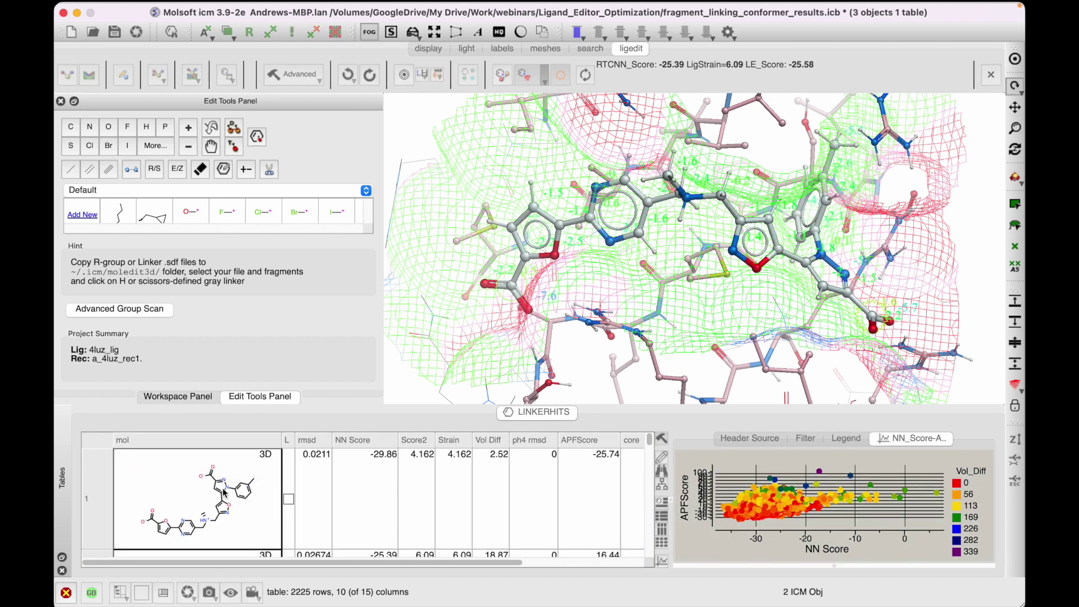